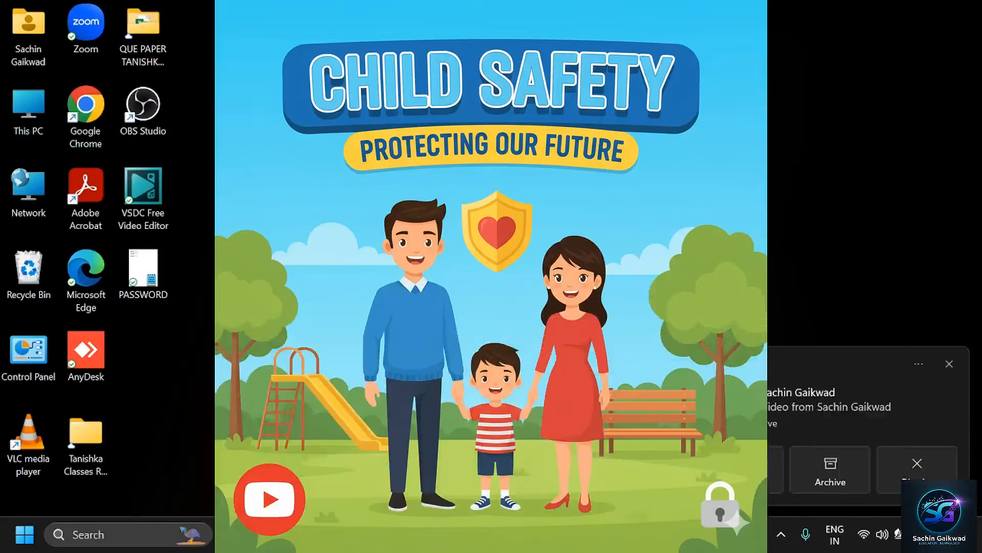
- Switch to Chrome, search for education.maharashtra and open the Government of Maharashtra Education Portal: SARAL
left_click(950, 365)
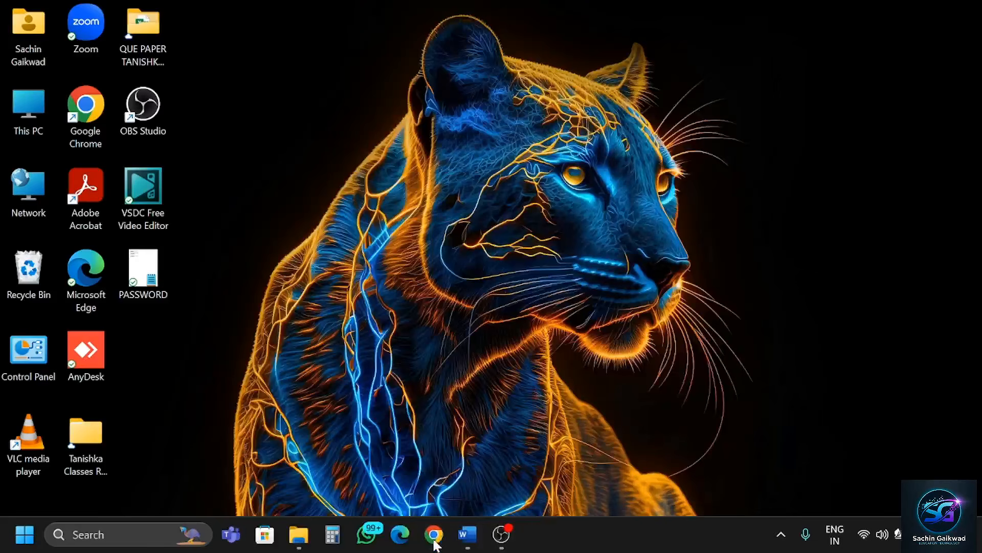
left_click(434, 535)
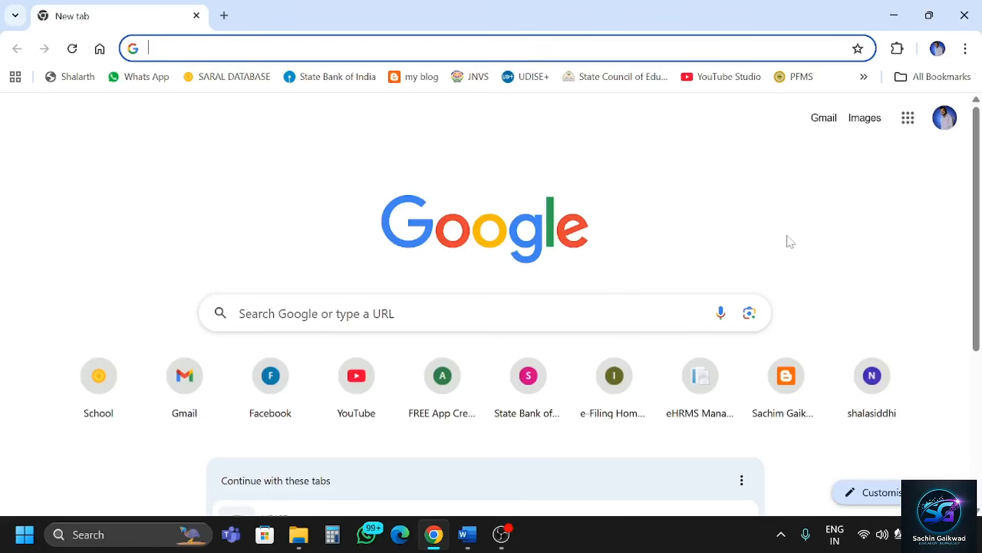
left_click(358, 313)
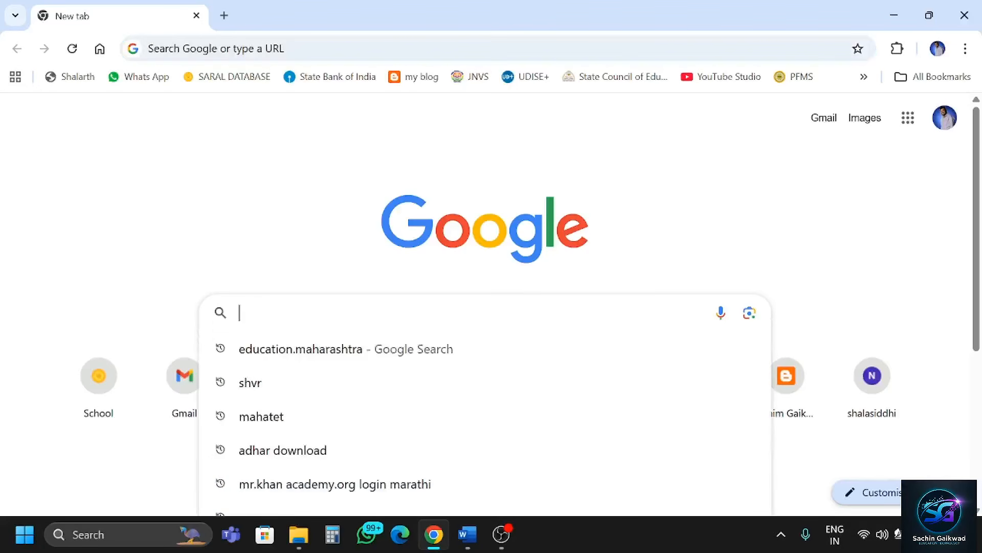
left_click(357, 348)
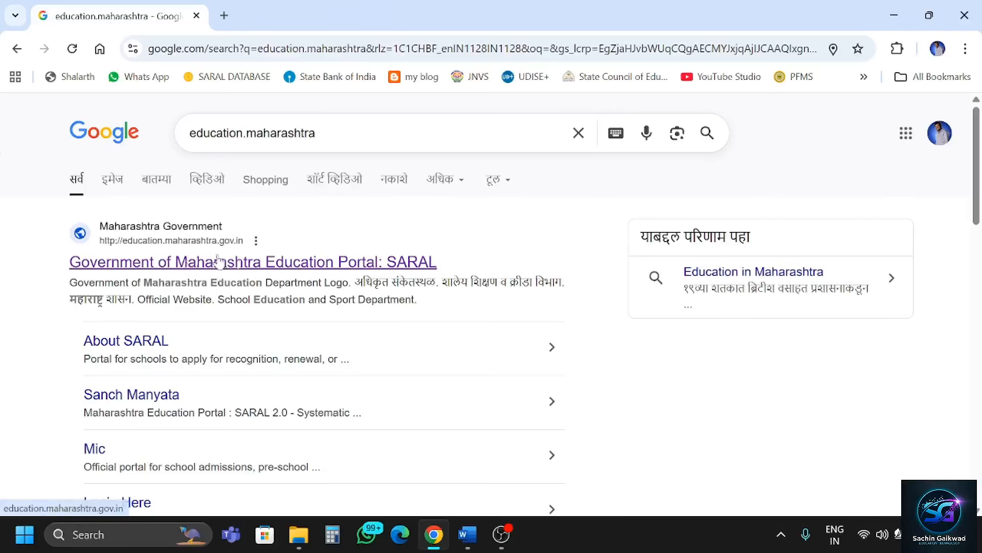
left_click(231, 266)
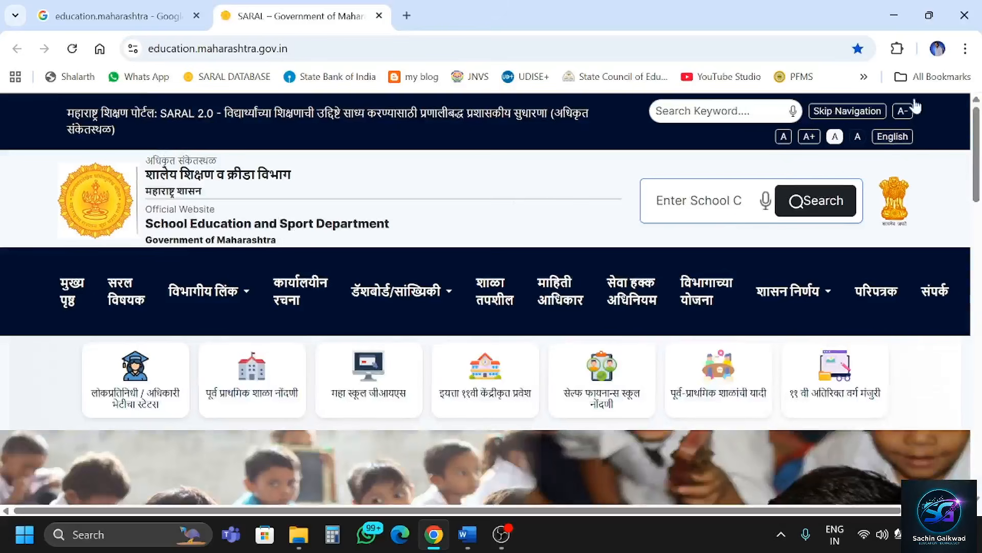
- Open the School Portal (स्कूल पोर्टल) login page from the departmental links in the Marathi version of the site
left_click(889, 143)
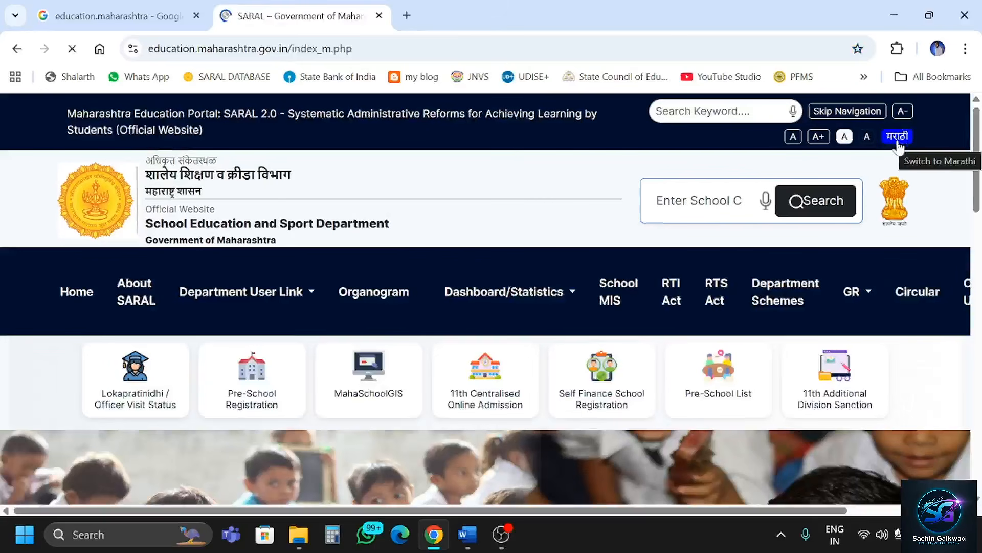
left_click(898, 138)
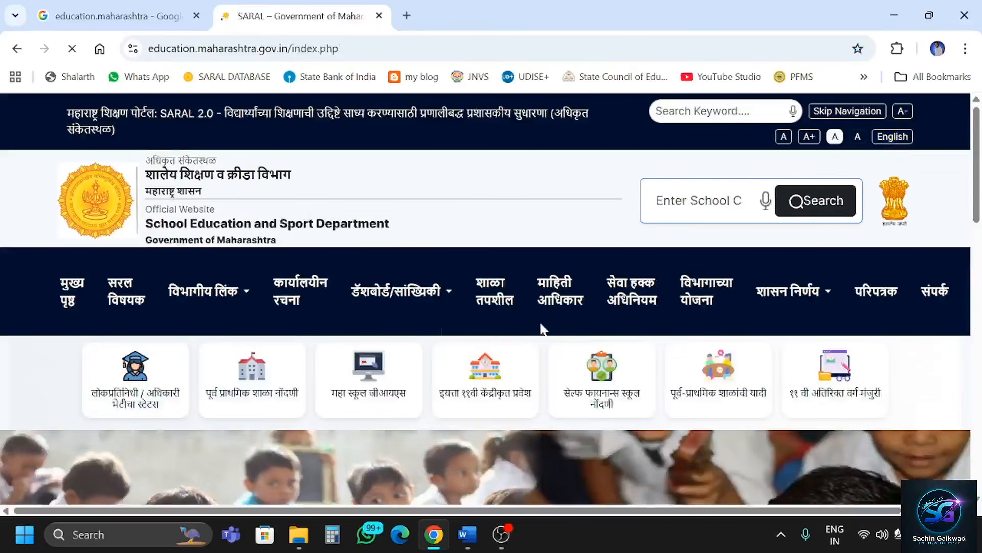
left_click_drag(978, 183, 979, 196)
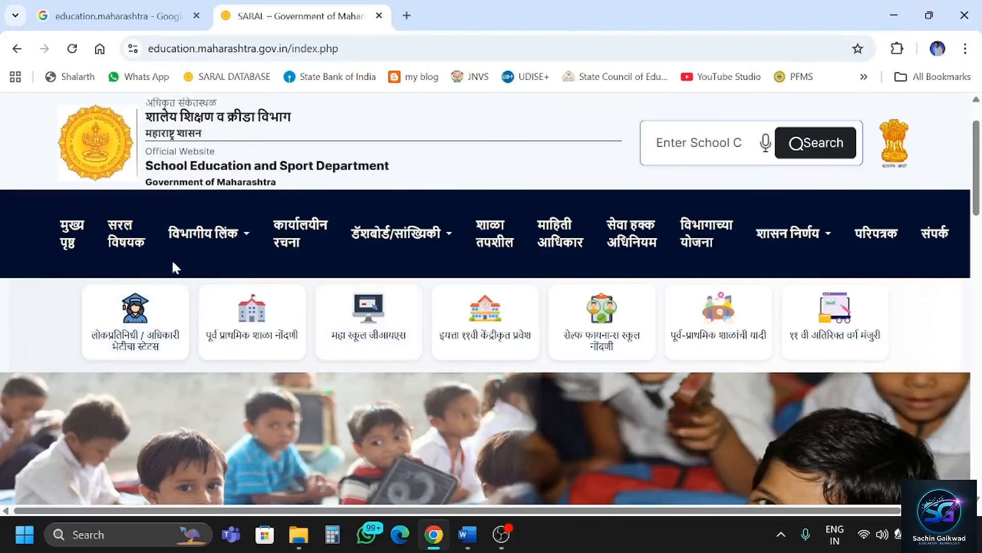
mouse_move(228, 246)
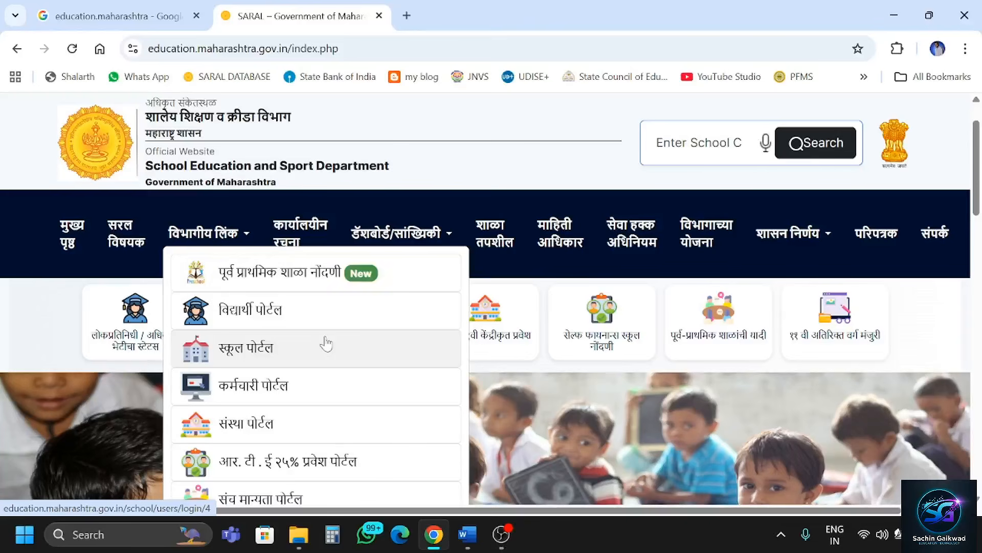
left_click(277, 353)
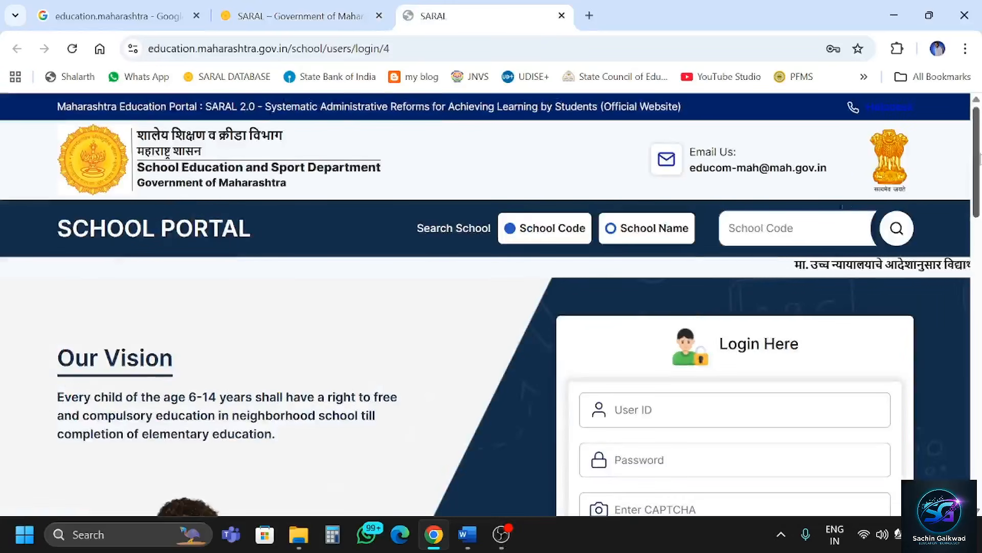
- Log in to the School Portal with the user ID, account password and captcha, and decline the browser's password update
left_click_drag(980, 159, 979, 169)
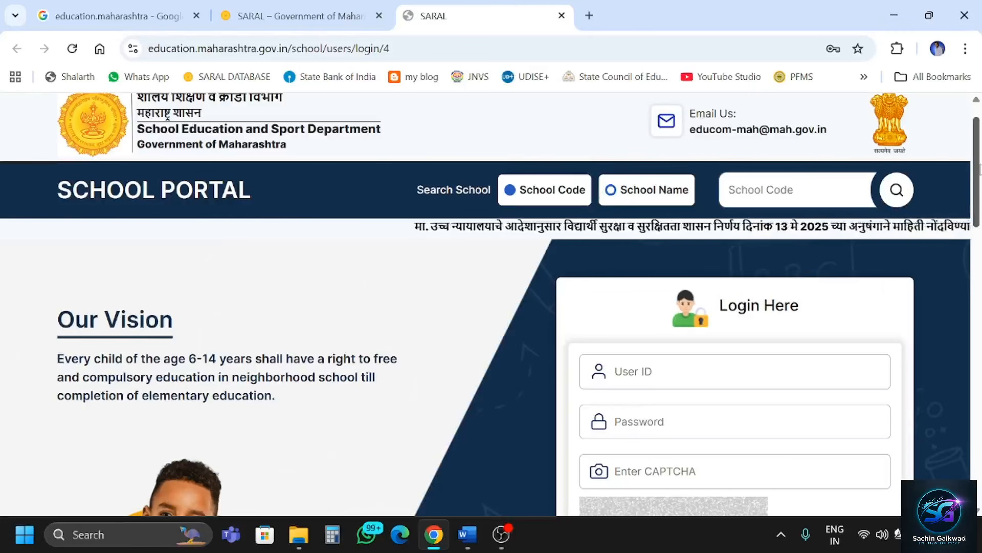
left_click_drag(979, 169, 980, 174)
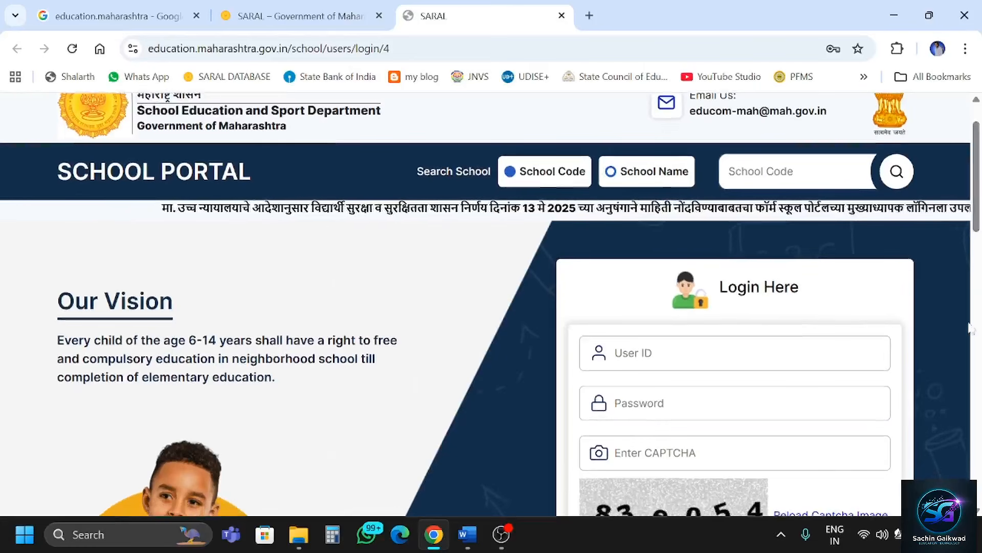
scroll(910, 404, "down", 1)
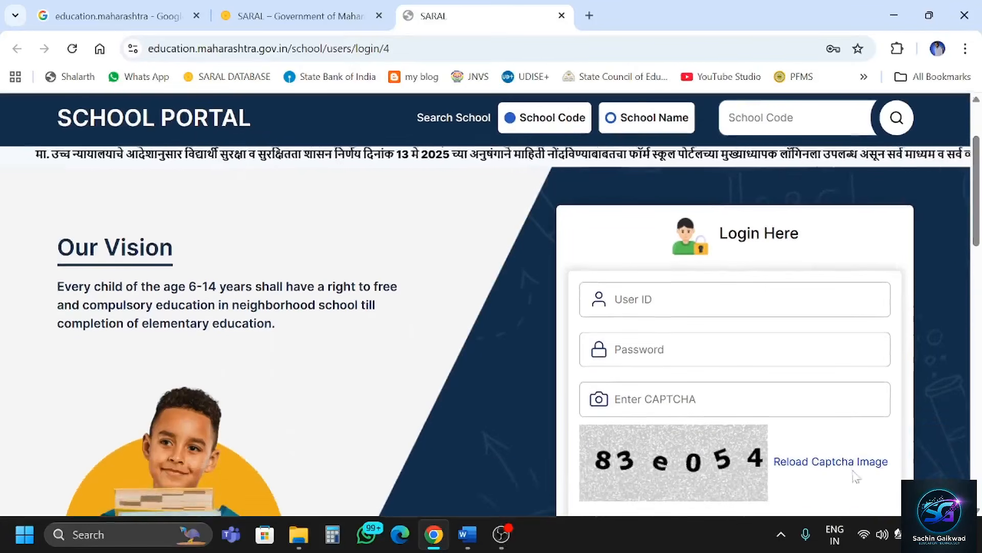
scroll(855, 476, "down", 2)
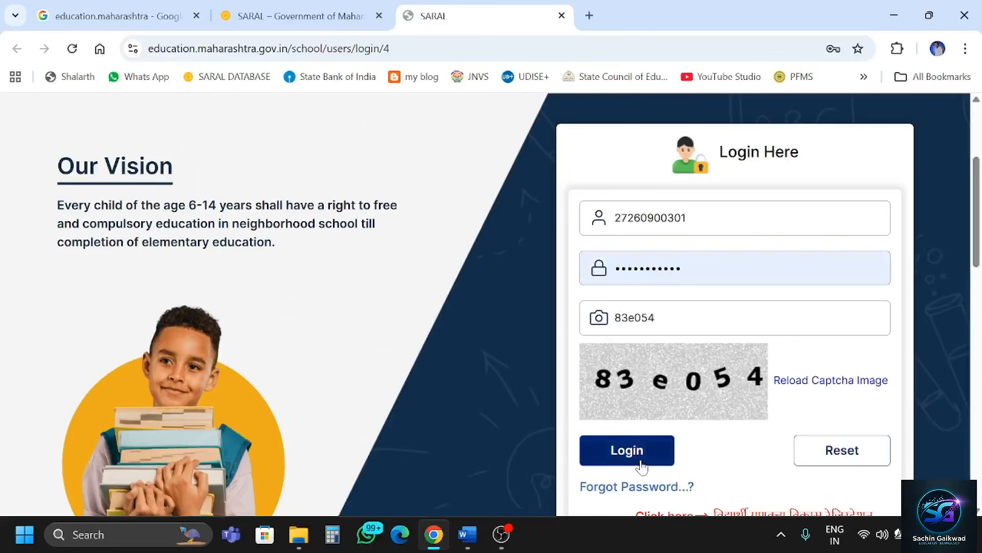
left_click(627, 450)
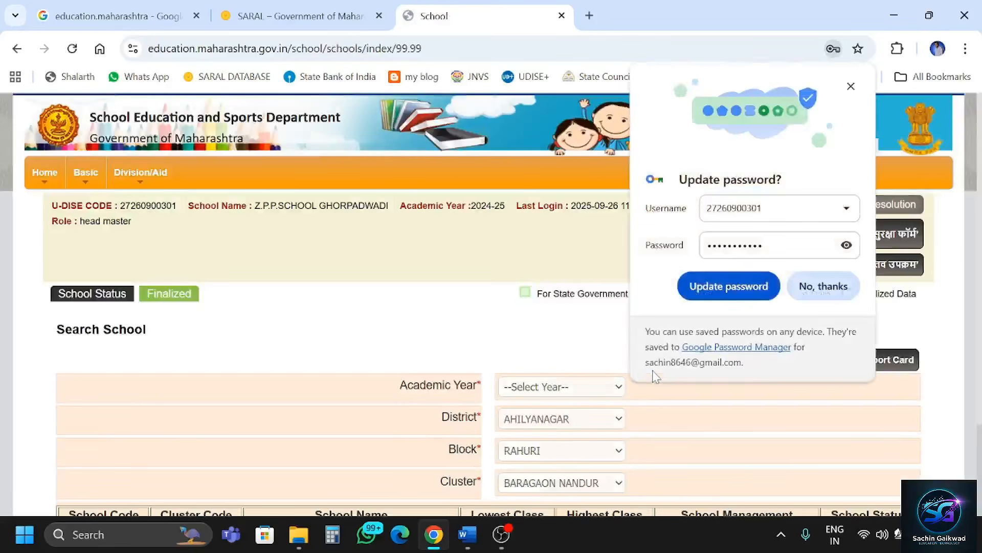
left_click(815, 288)
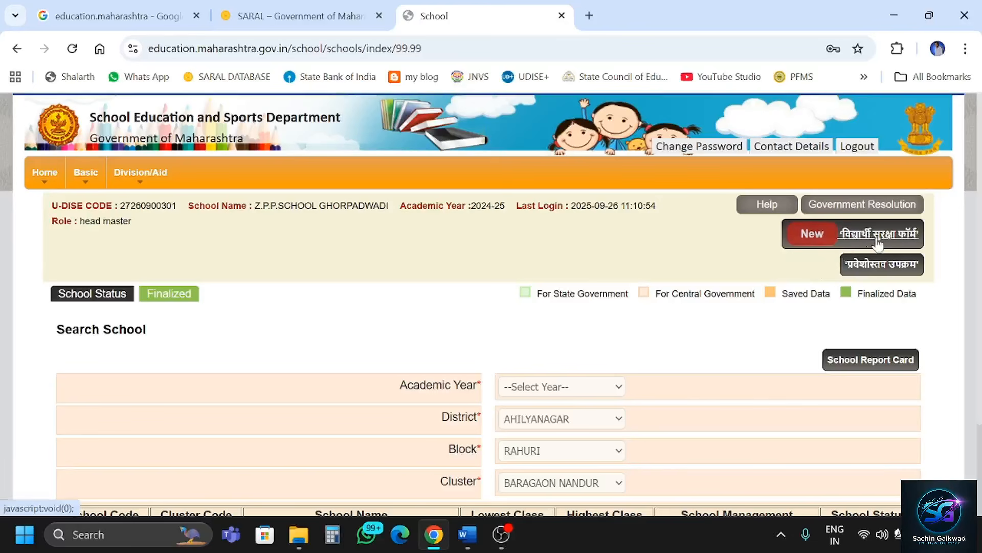
- Open the student safety form (विद्यार्थी सुरक्षा फॉर्म) and read its instructions down to the first question
left_click(859, 241)
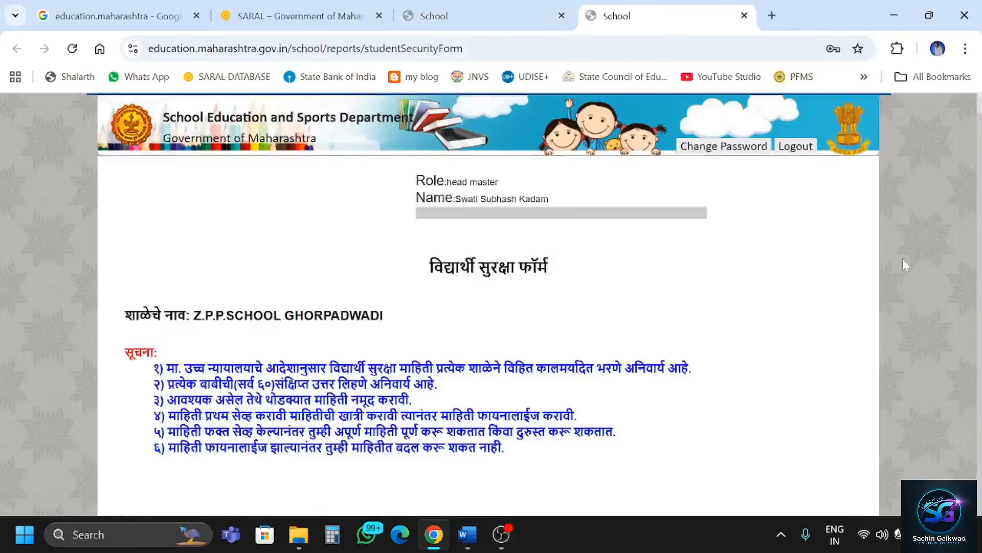
scroll(872, 283, "down", 1)
scroll(873, 283, "down", 1)
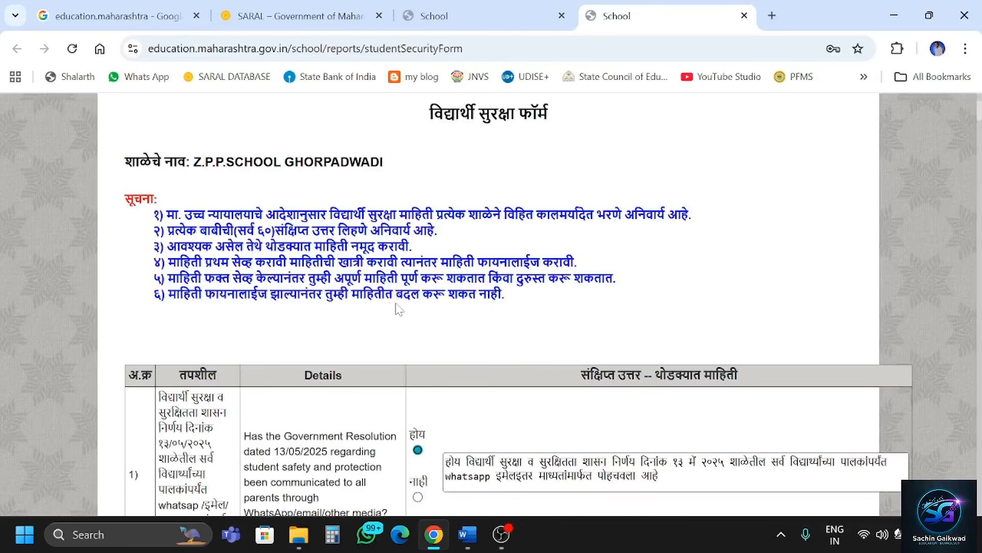
scroll(399, 310, "down", 3)
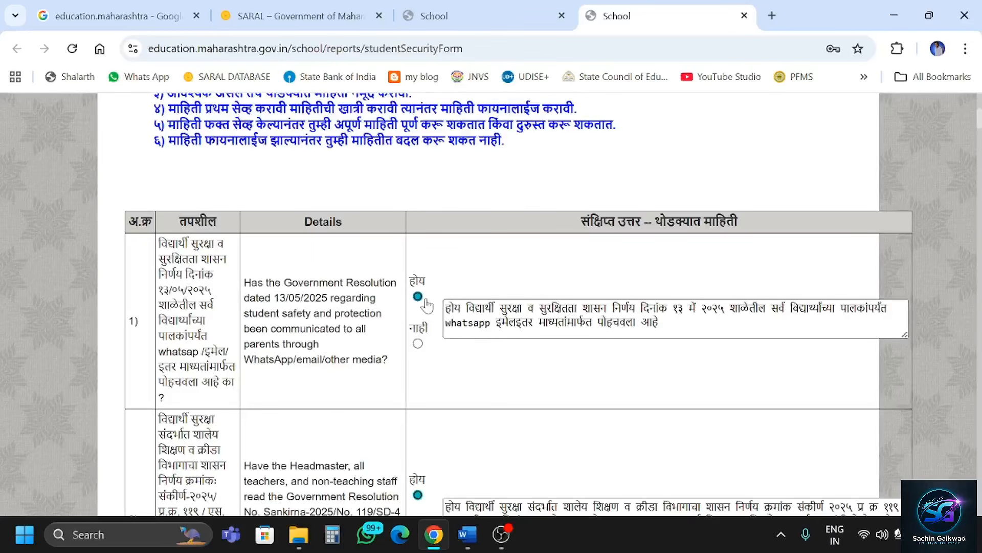
- Compare the form's answer to question 1 with the first numbered answer in the Word document, and return to the form in Chrome
left_click(567, 323)
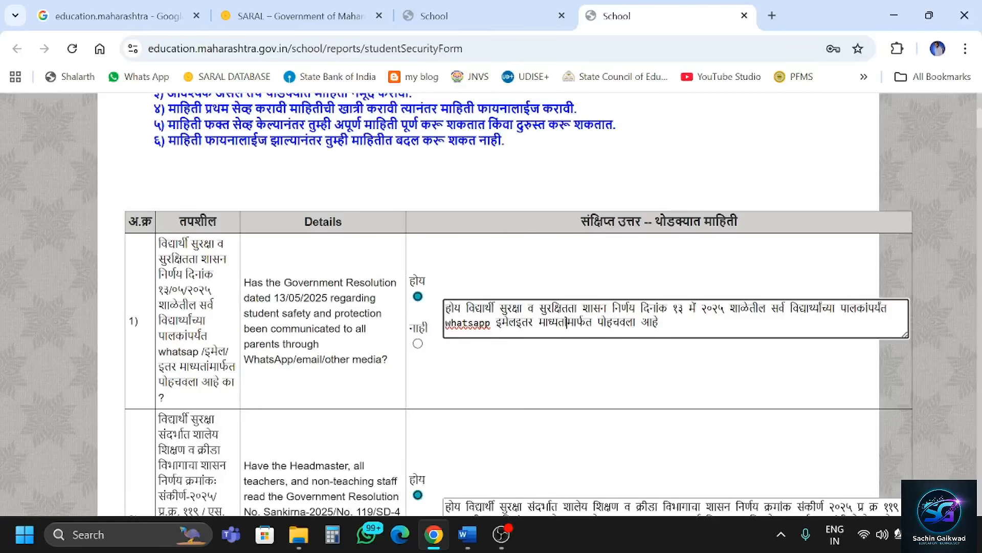
left_click(467, 534)
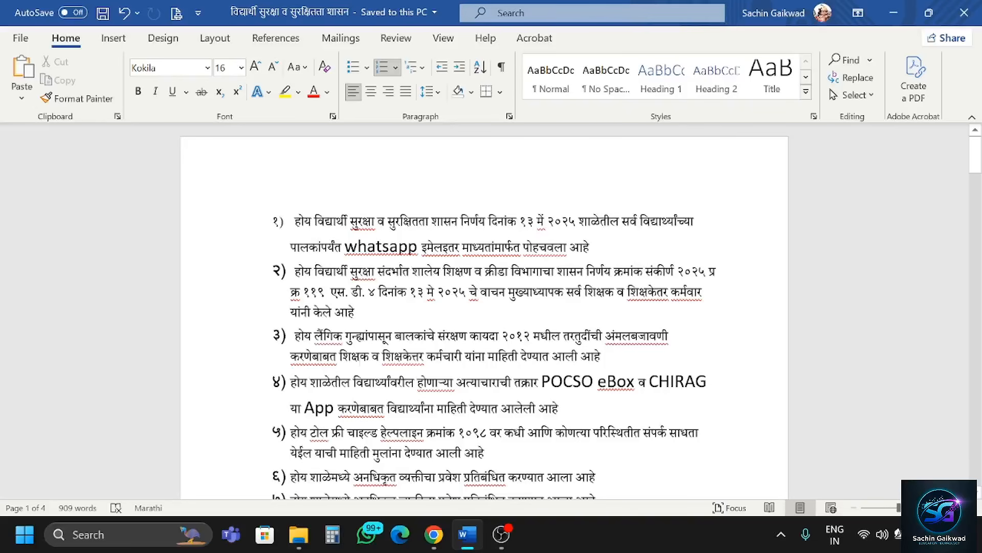
left_click_drag(295, 221, 565, 245)
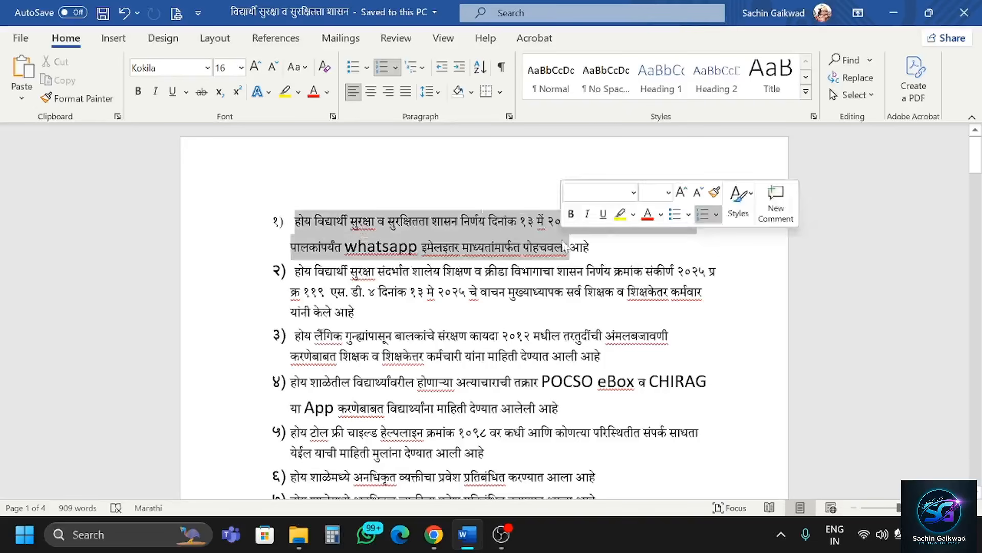
left_click(434, 534)
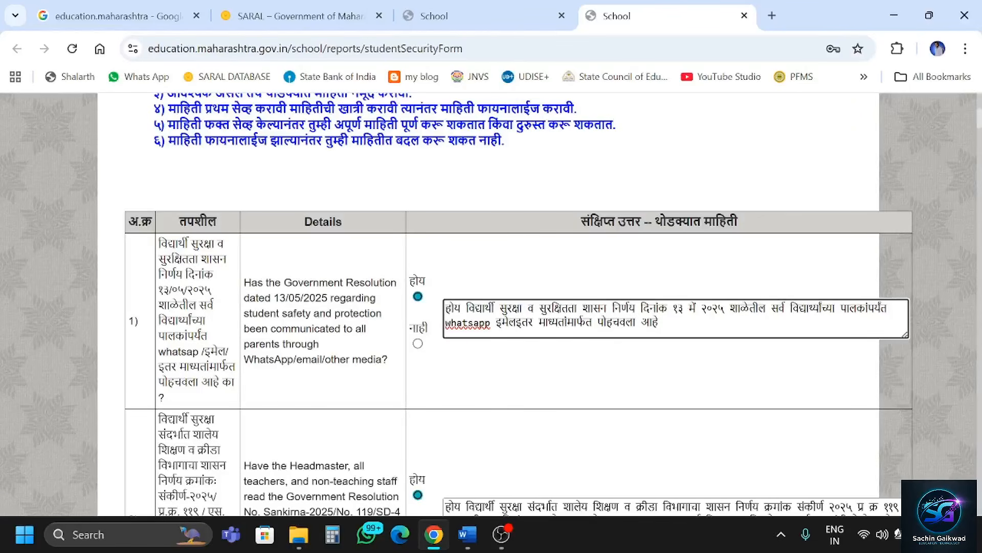
left_click(467, 534)
left_click(291, 221)
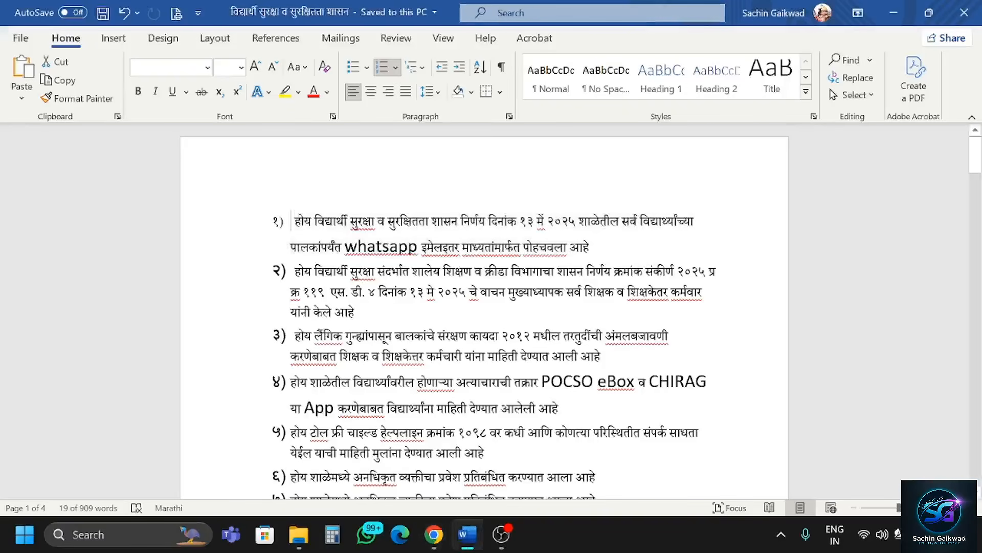
left_click(278, 221)
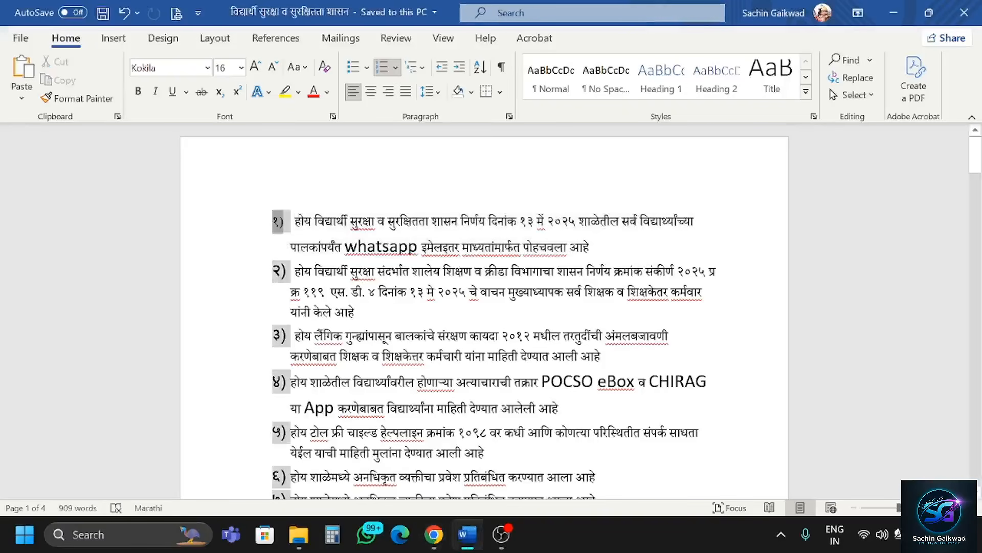
left_click(467, 533)
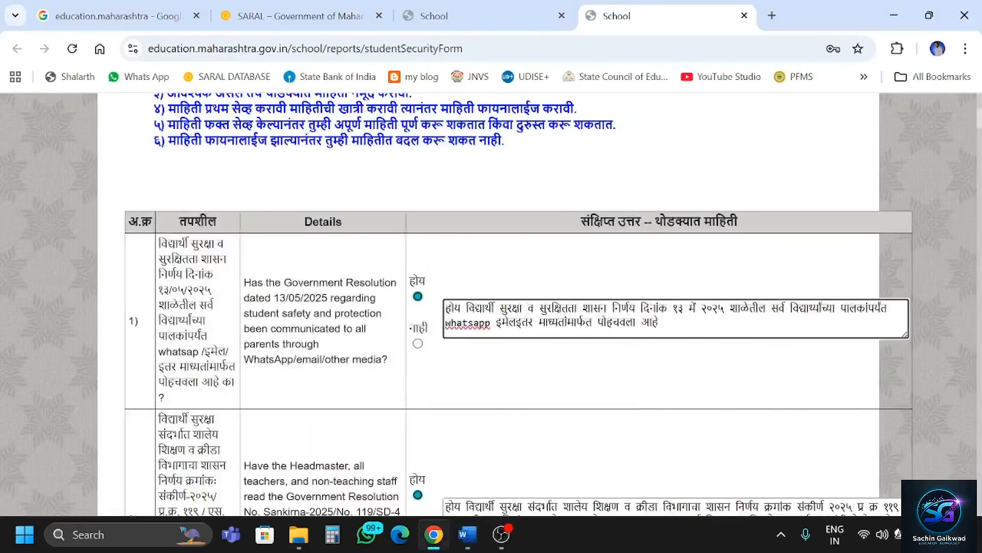
- Read the filled-in answers to questions 1 to 11, covering the Government Resolution, POCSO, helpline 1098, premises safety and attendance
scroll(491, 302, "down", 3)
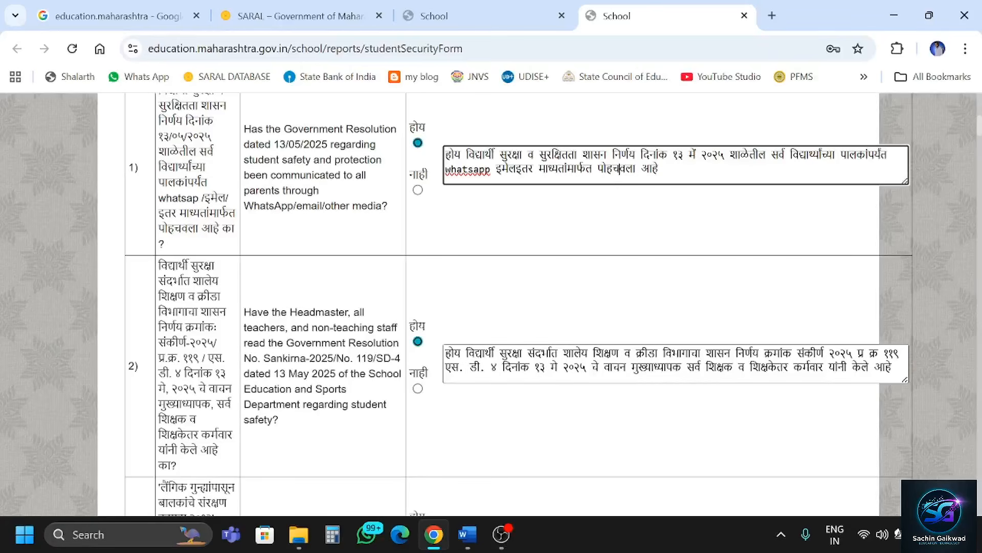
scroll(532, 410, "down", 4)
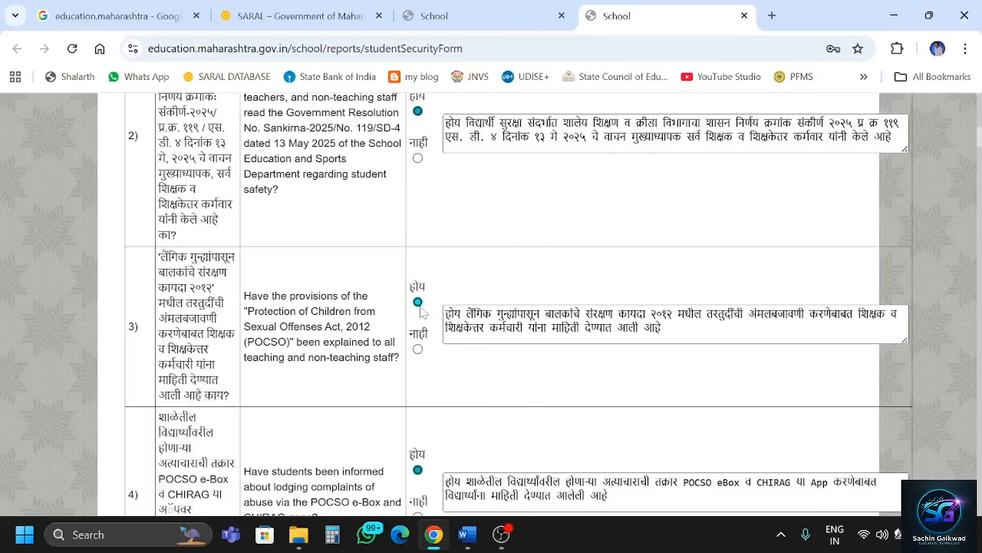
scroll(482, 383, "down", 1)
scroll(482, 383, "down", 3)
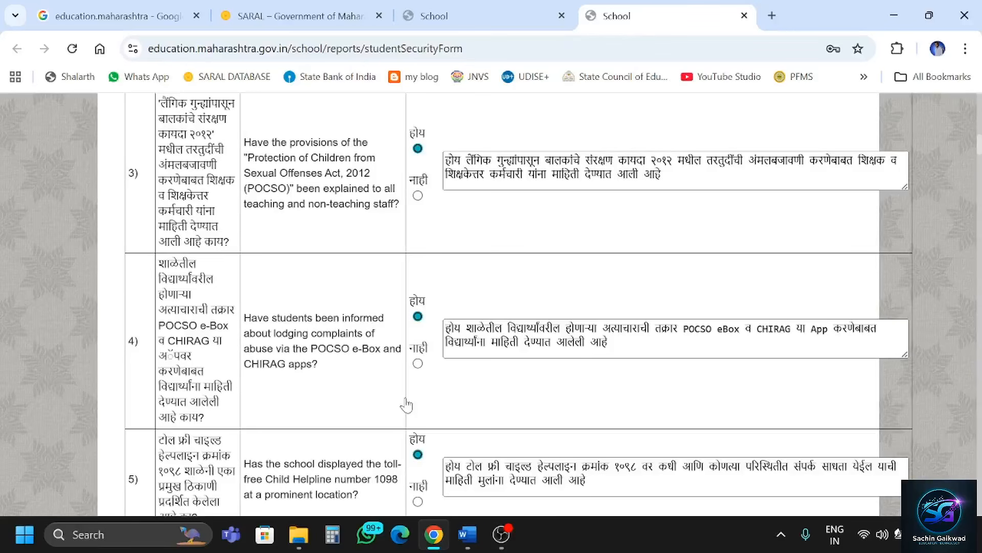
scroll(381, 399, "down", 3)
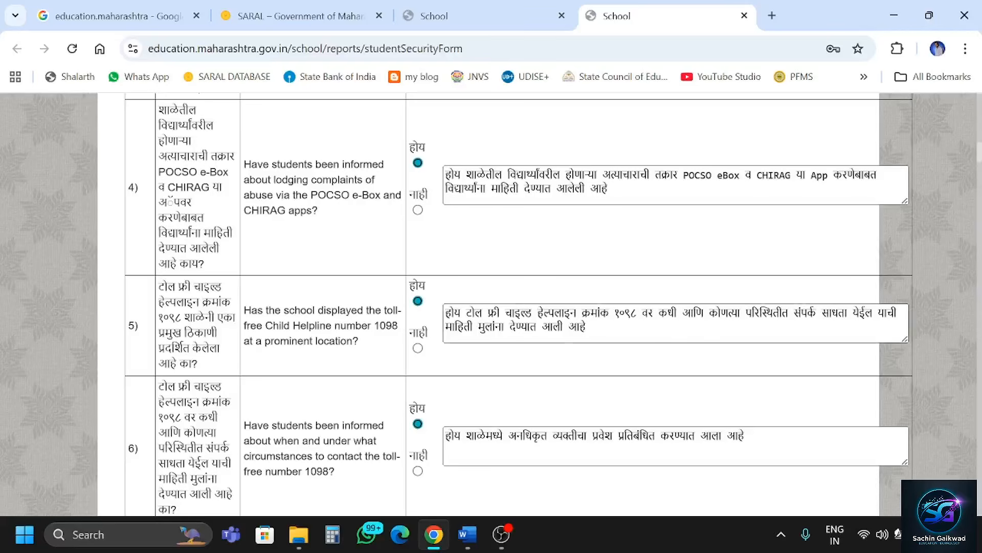
scroll(327, 404, "down", 3)
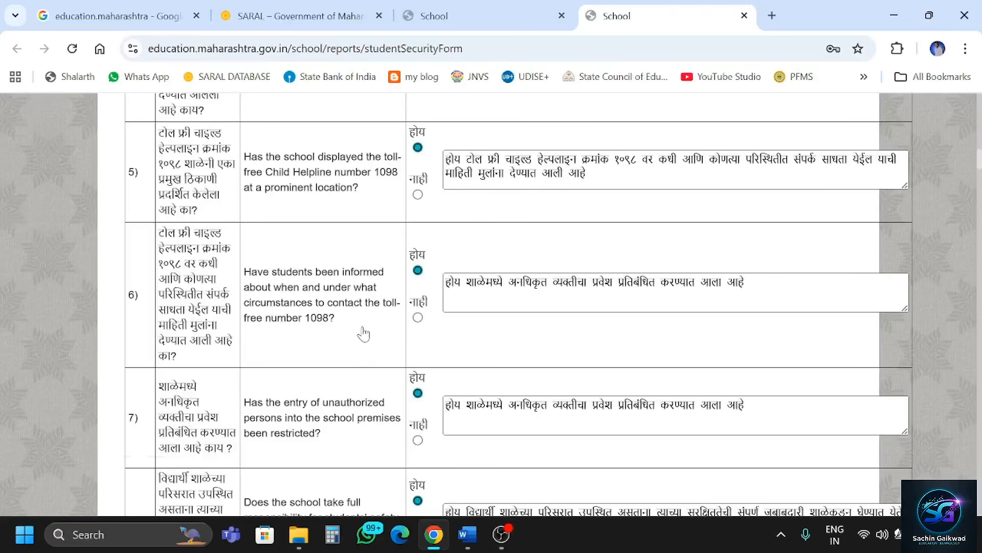
scroll(364, 334, "down", 5)
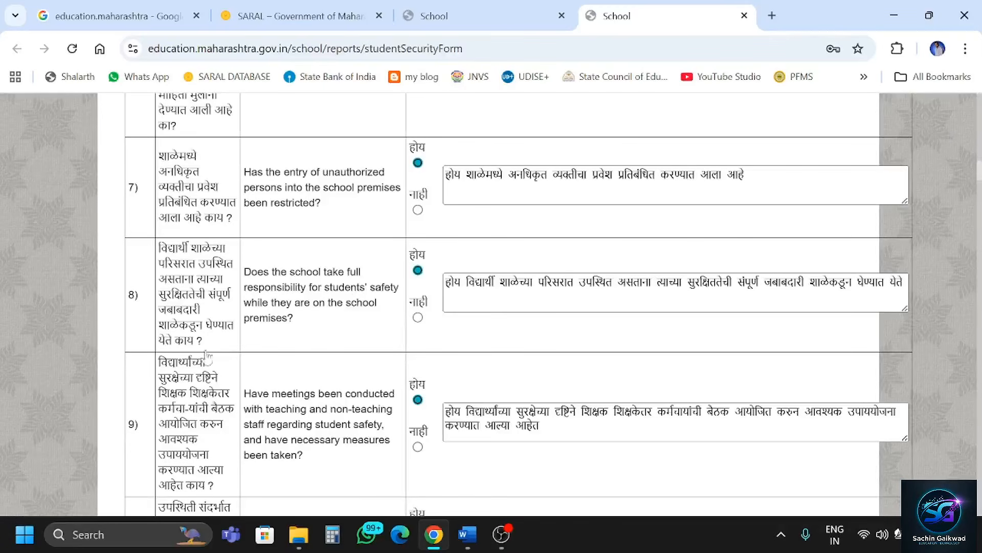
scroll(189, 349, "down", 5)
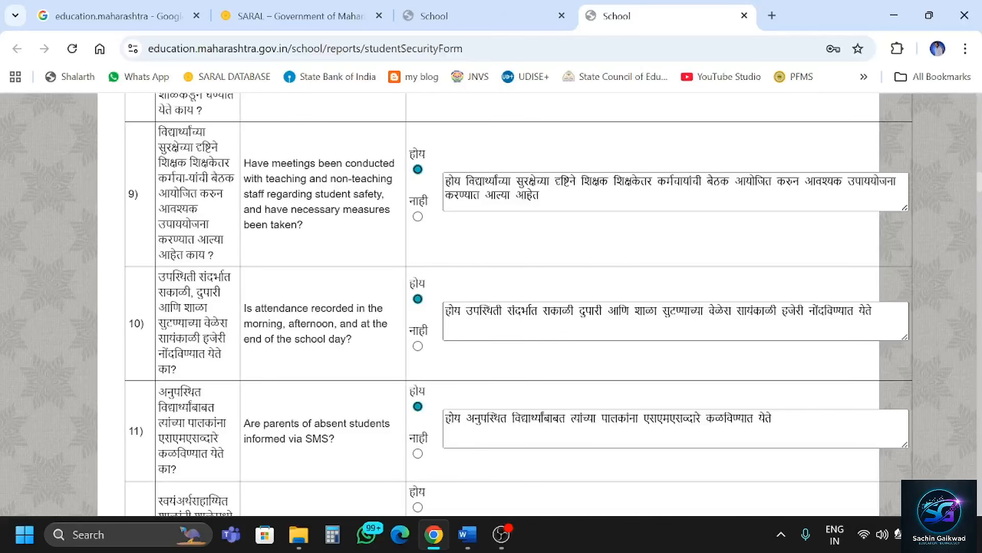
scroll(509, 325, "down", 3)
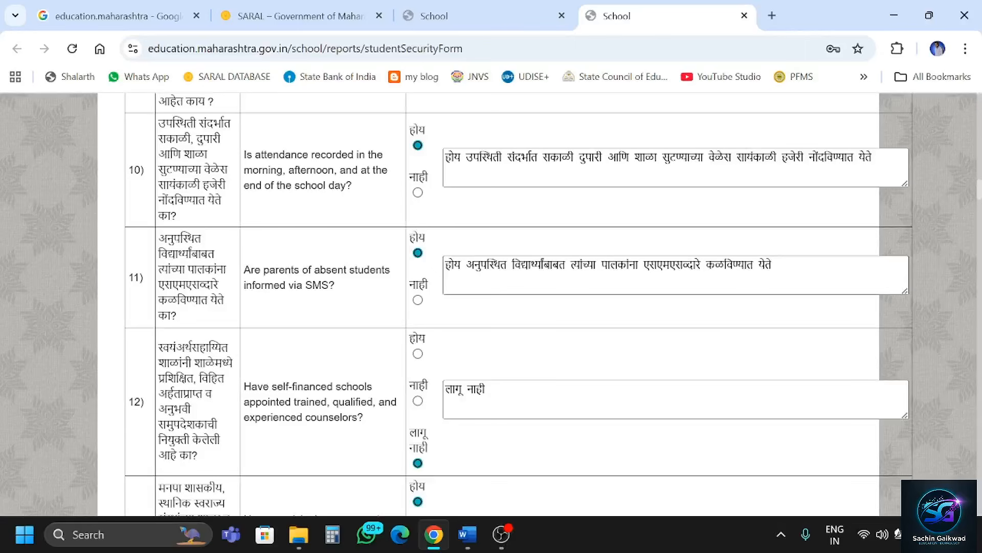
- Read the answers to questions 12 to 21, covering counselors, good and bad touch, bullying, pan stalls and the complaint box
scroll(325, 355, "down", 1)
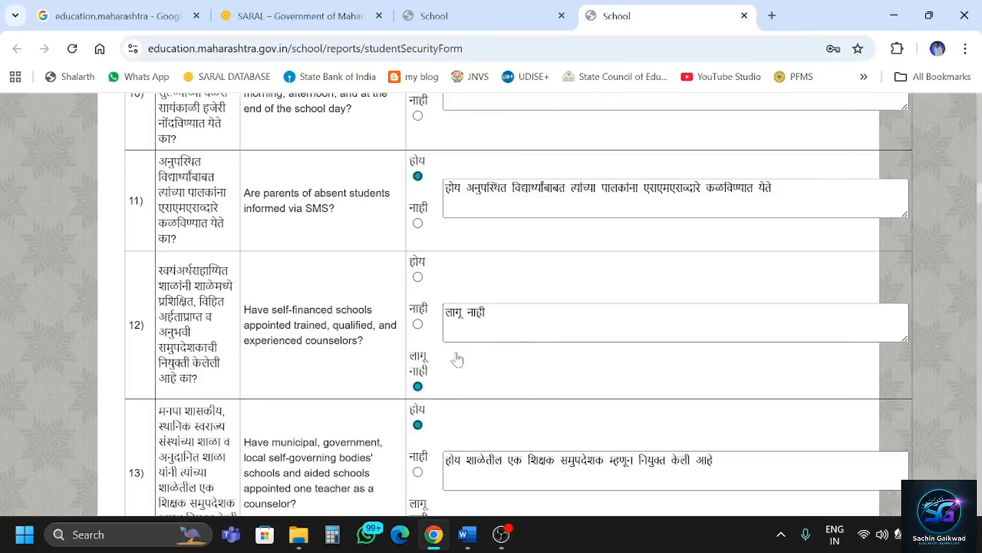
scroll(456, 358, "down", 3)
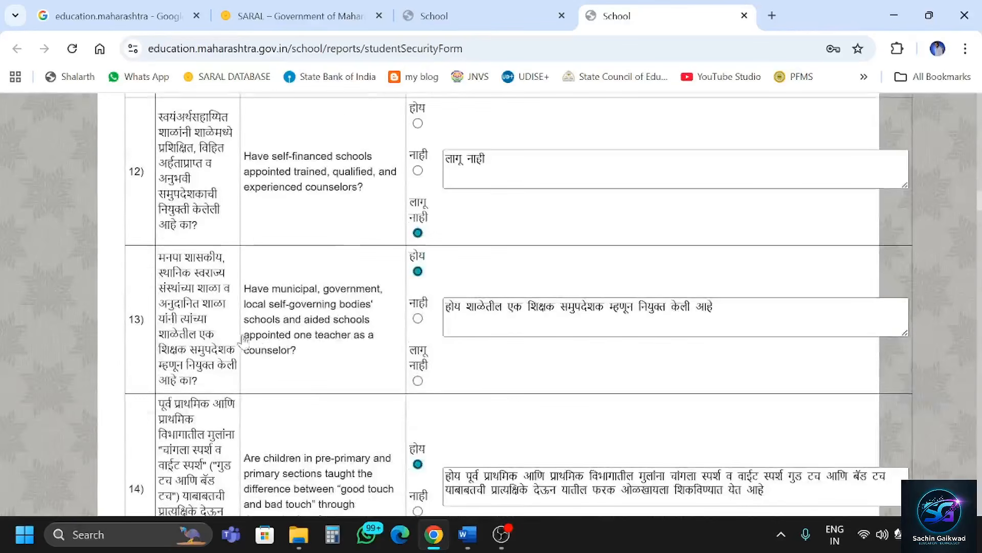
scroll(240, 341, "down", 1)
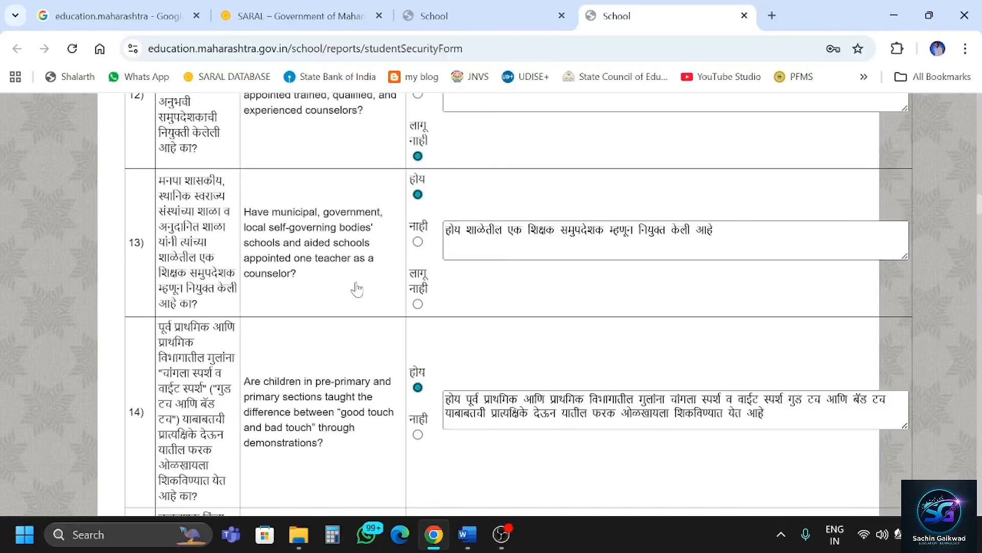
scroll(360, 287, "down", 1)
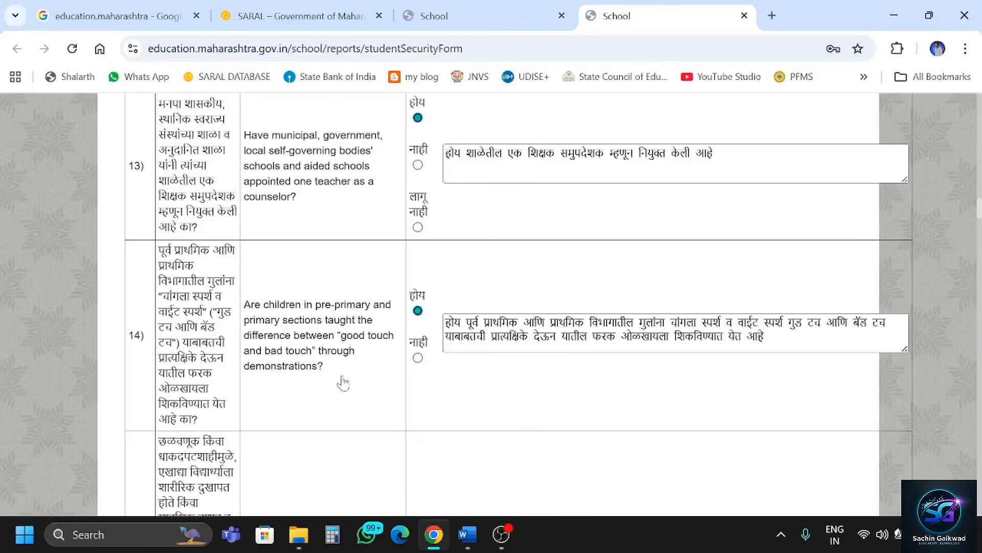
scroll(343, 383, "down", 6)
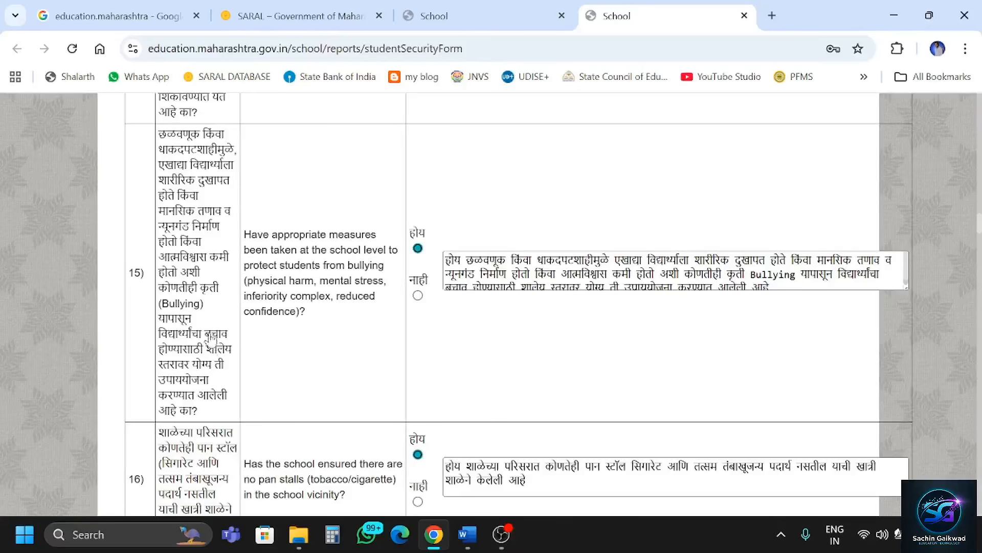
scroll(212, 338, "down", 5)
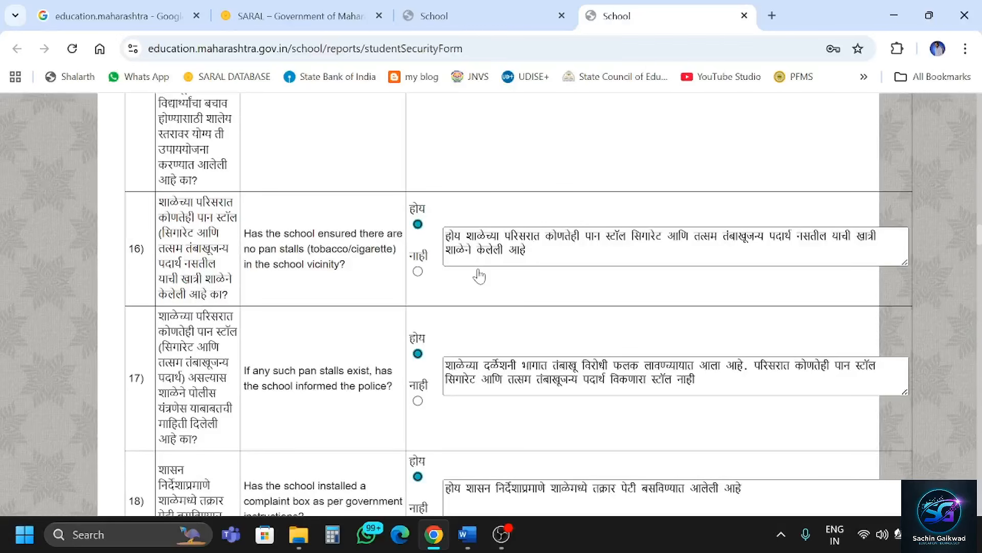
scroll(336, 341, "down", 1)
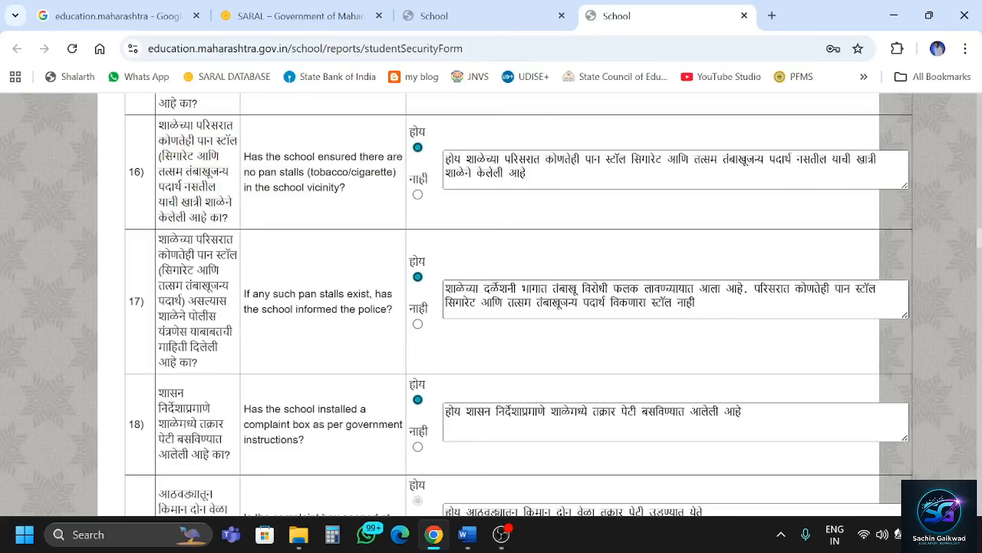
scroll(255, 301, "down", 3)
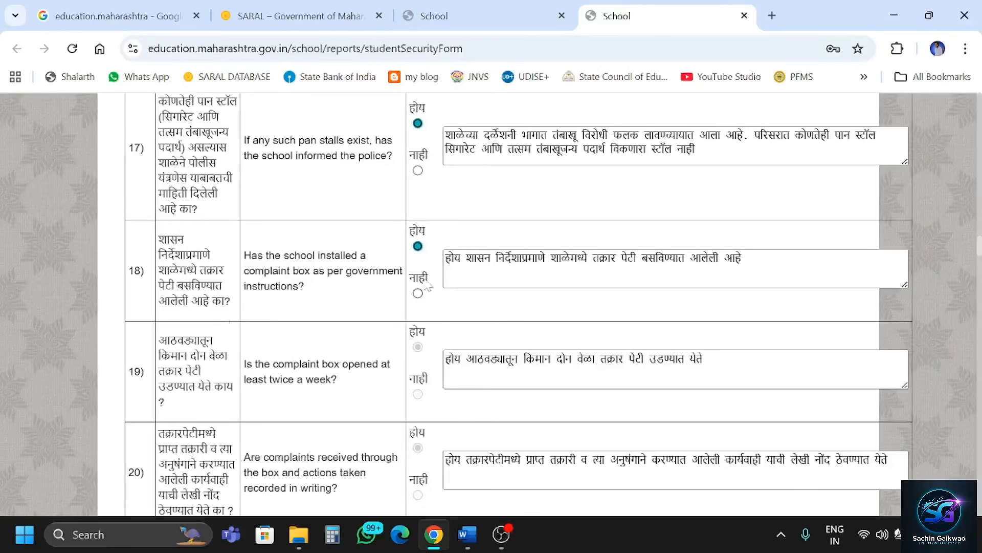
scroll(256, 333, "down", 2)
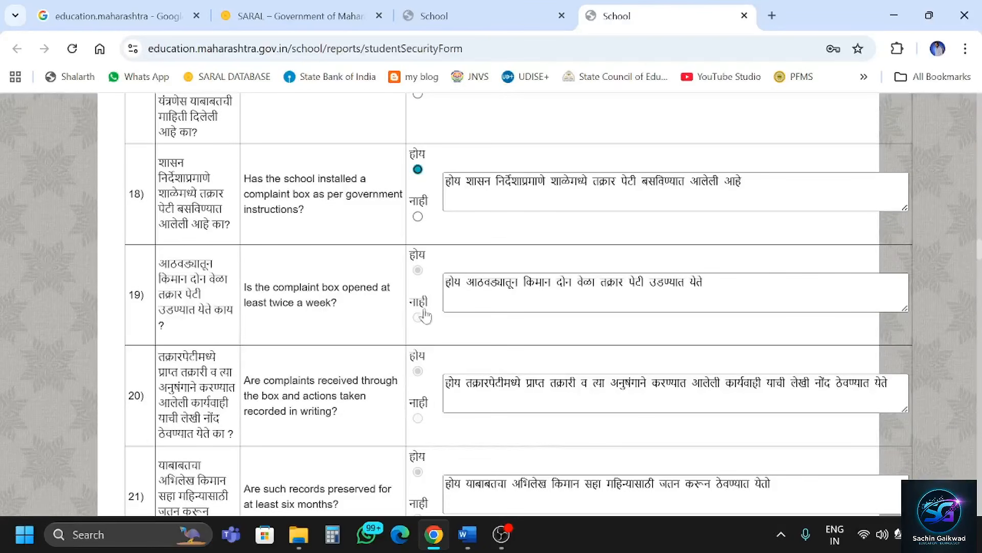
scroll(307, 332, "down", 2)
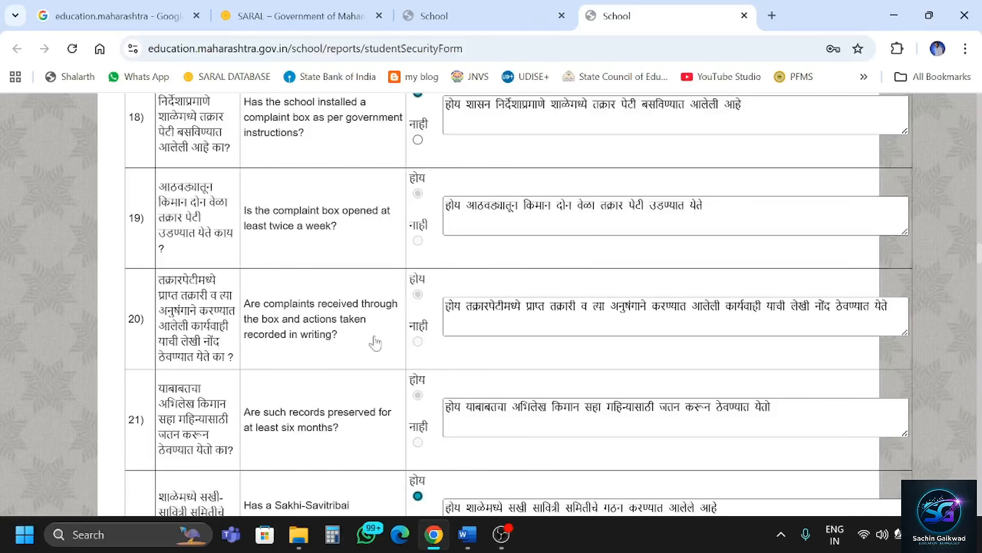
- Read the answers to questions 22 to 32, covering the Sakhi-Savitribai Committee, the Women's Grievance Redressal Committee and CCTV cameras
scroll(374, 347, "down", 3)
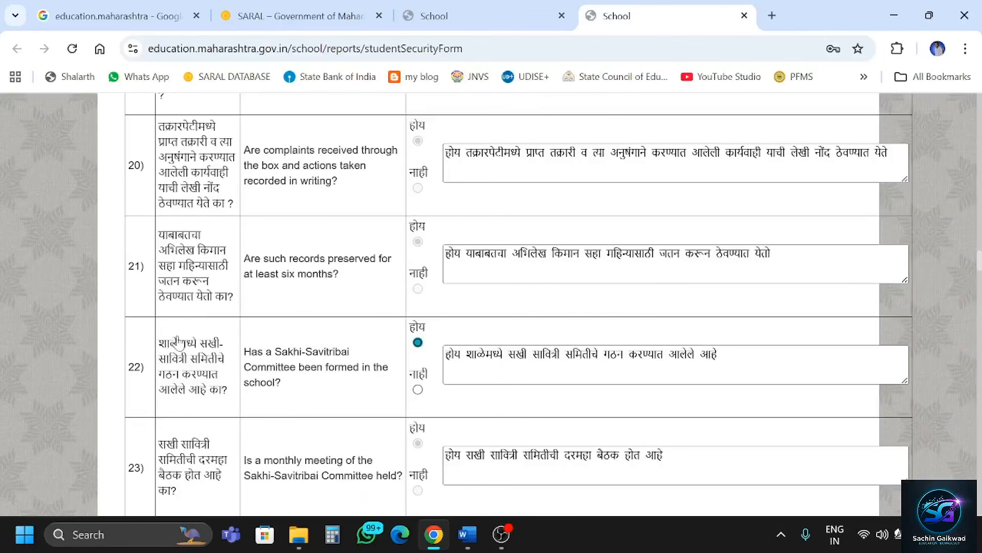
scroll(200, 328, "down", 1)
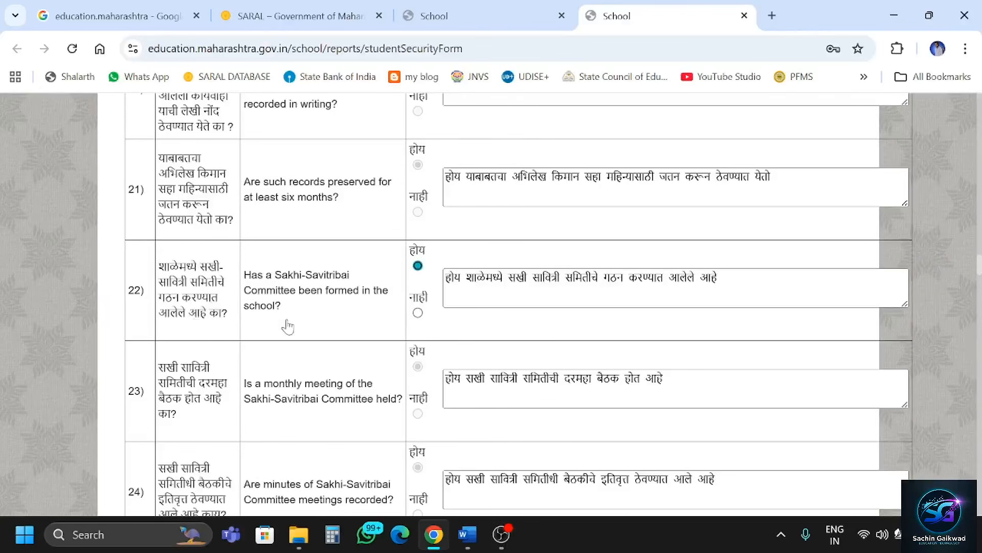
scroll(286, 325, "down", 3)
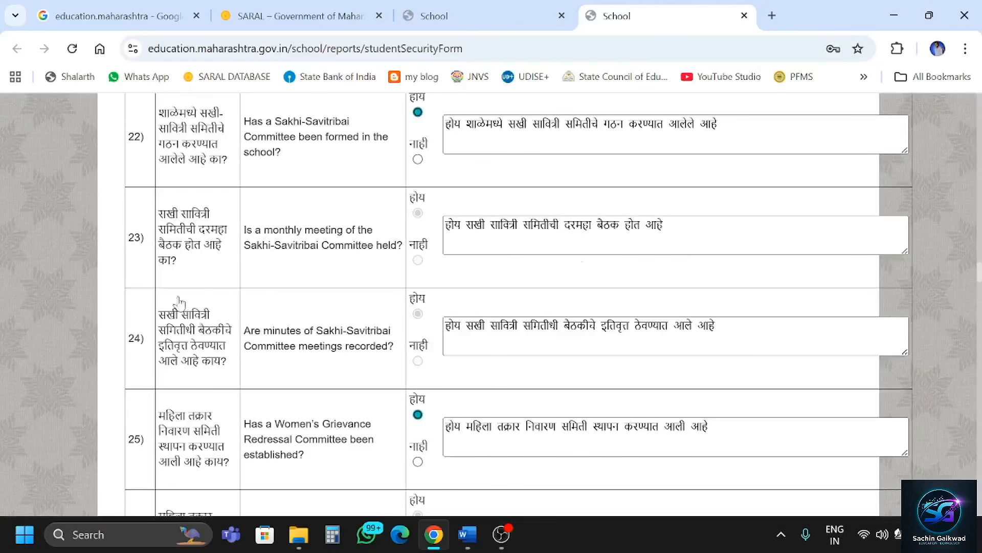
scroll(178, 302, "down", 2)
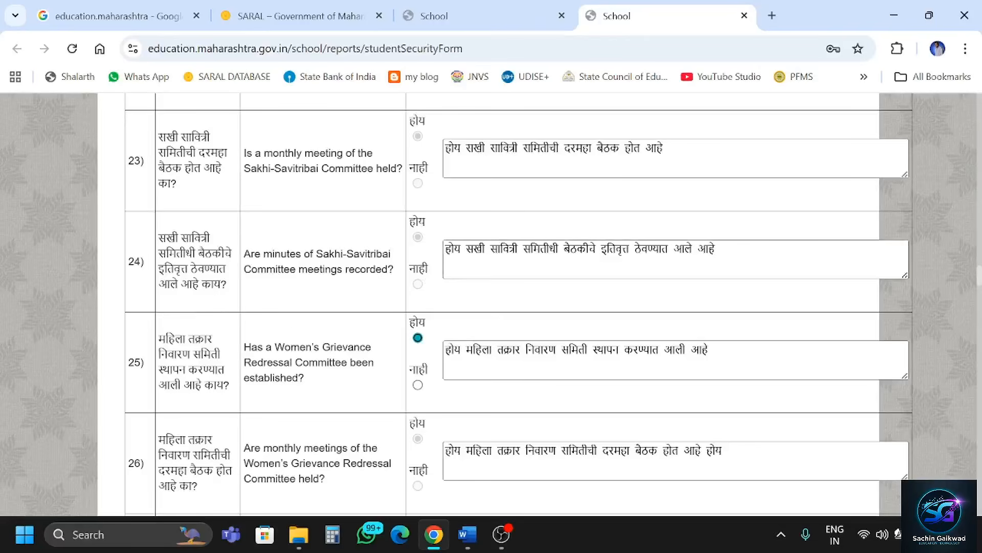
scroll(289, 314, "down", 2)
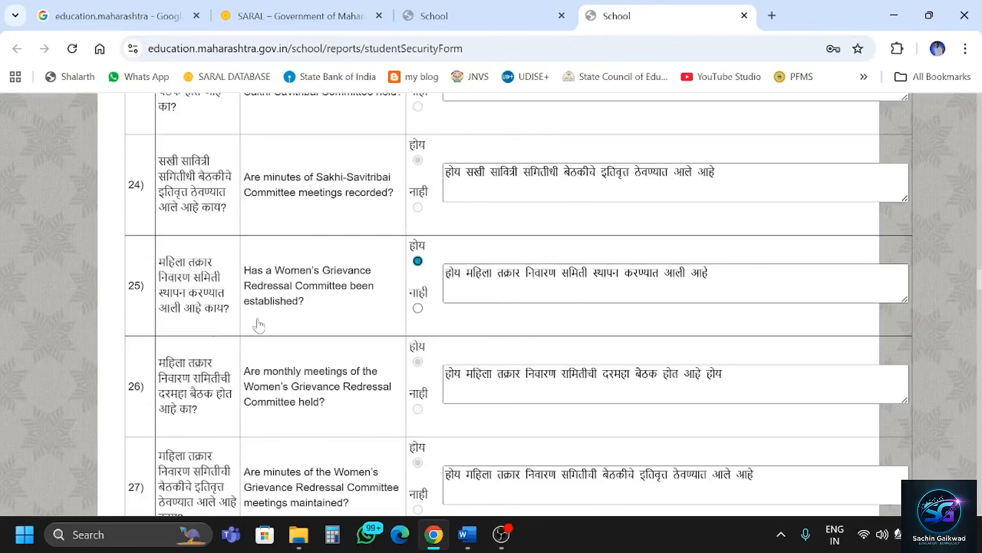
scroll(247, 321, "down", 3)
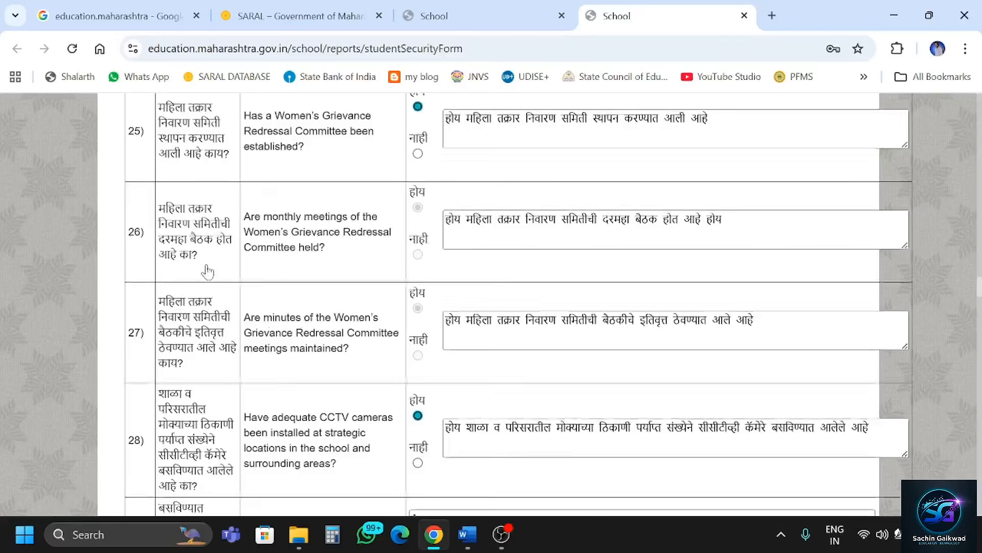
scroll(207, 271, "down", 1)
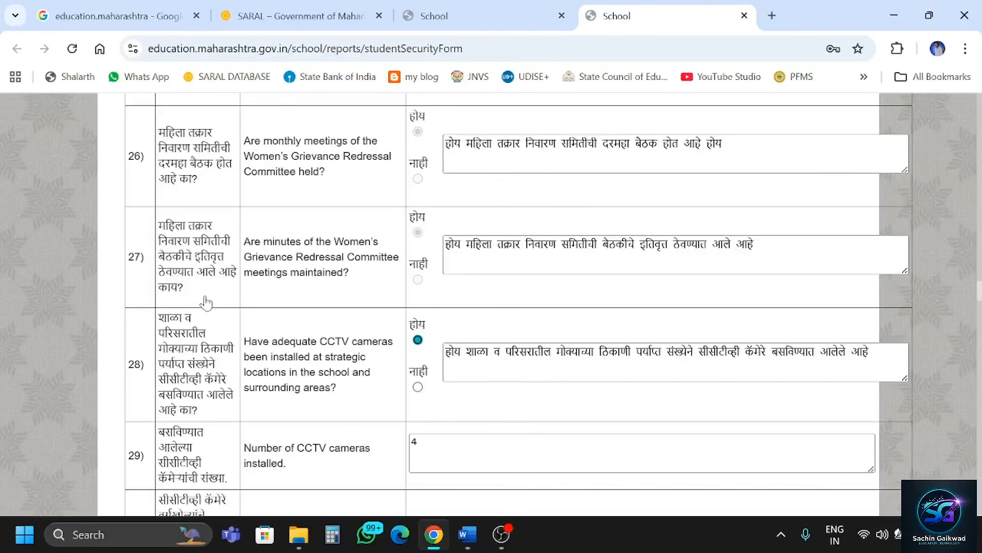
scroll(198, 314, "down", 1)
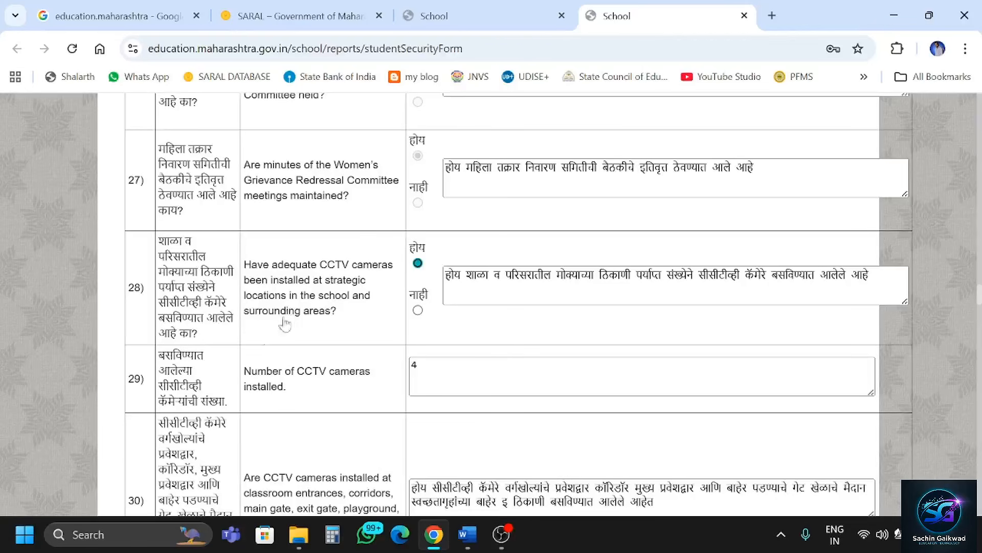
scroll(287, 319, "down", 3)
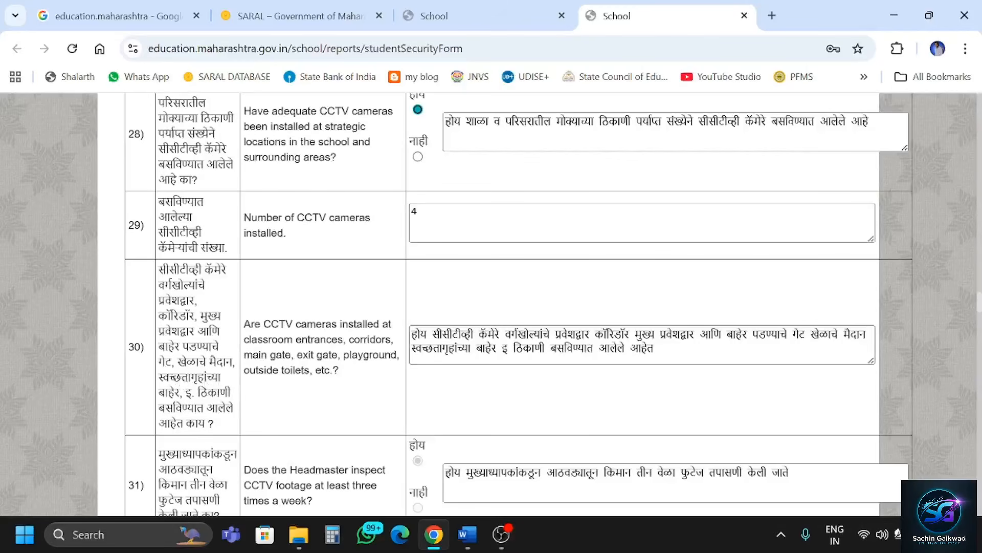
scroll(375, 228, "down", 3)
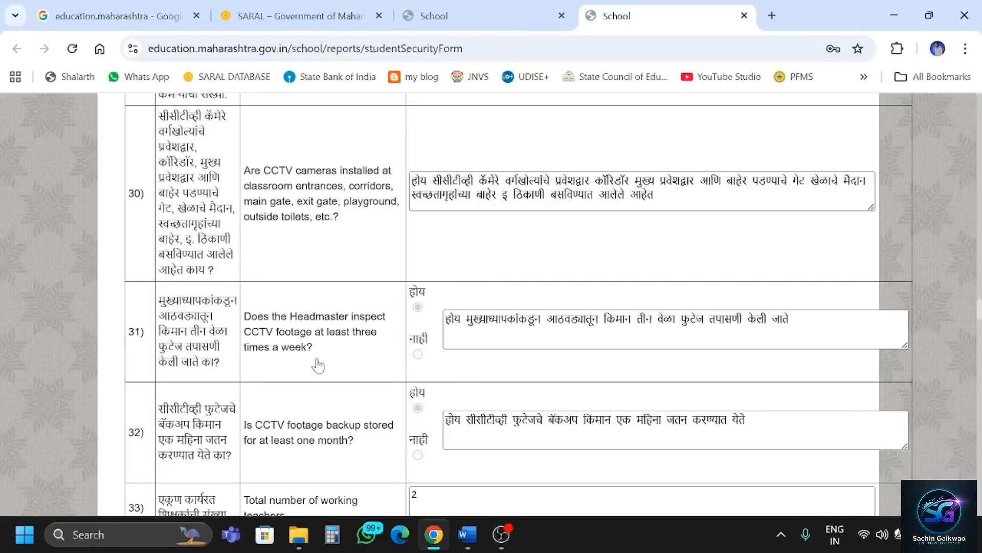
scroll(317, 365, "down", 3)
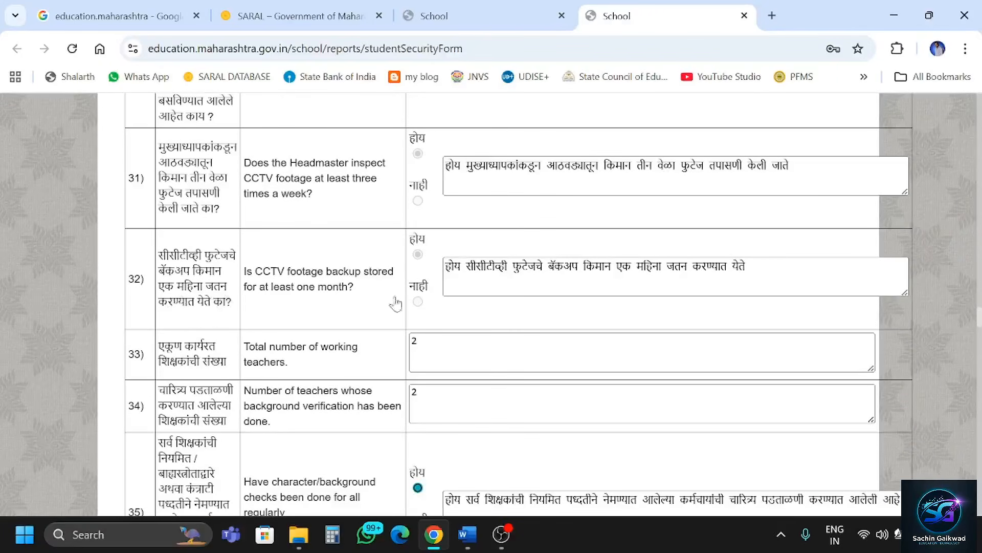
- Re-enter 2 as the total number of working teachers in question 33
left_click(415, 339)
key("BackSpace")
type("2")
- Set the choice to नाही for questions 36 and 37 on non-teaching staff numbers and their background verification
scroll(366, 348, "down", 1)
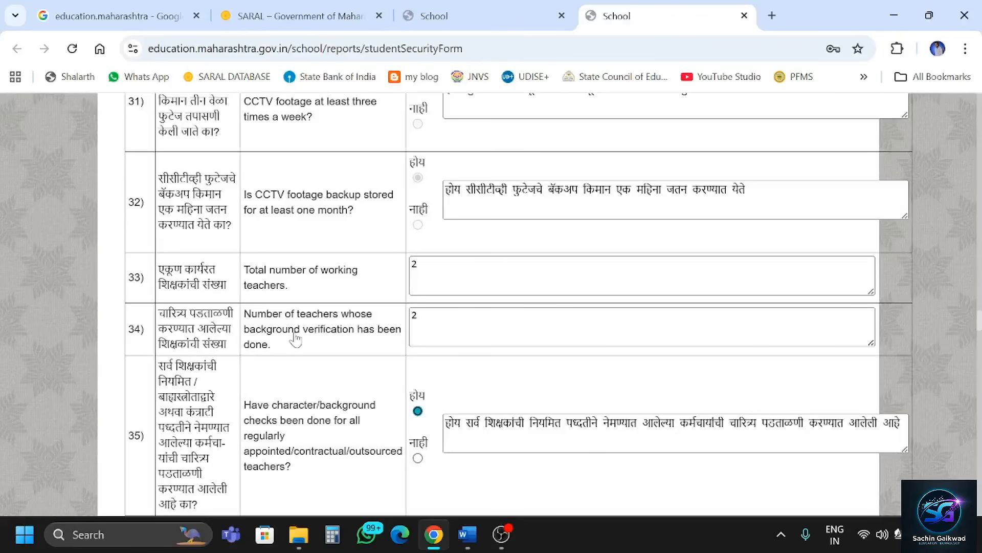
scroll(189, 381, "down", 1)
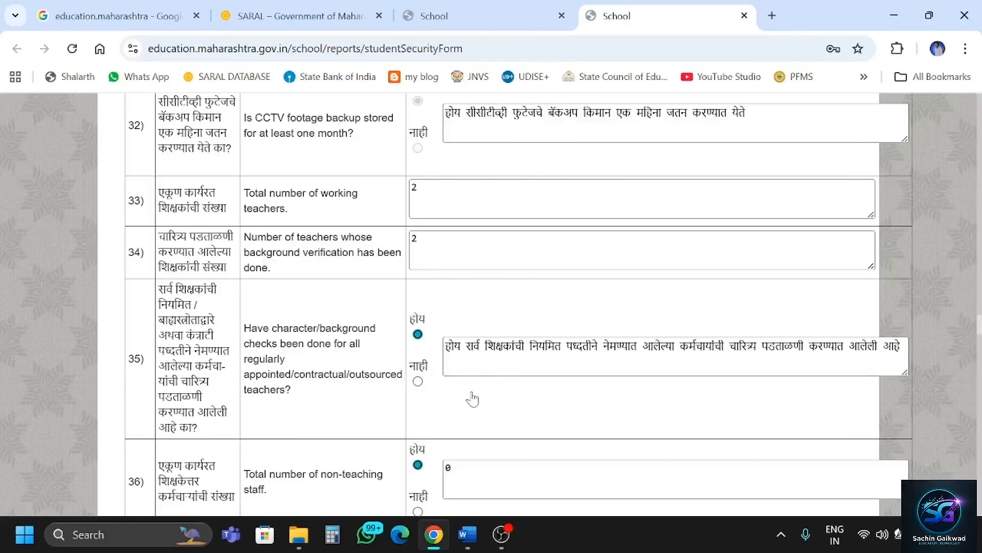
scroll(474, 399, "down", 3)
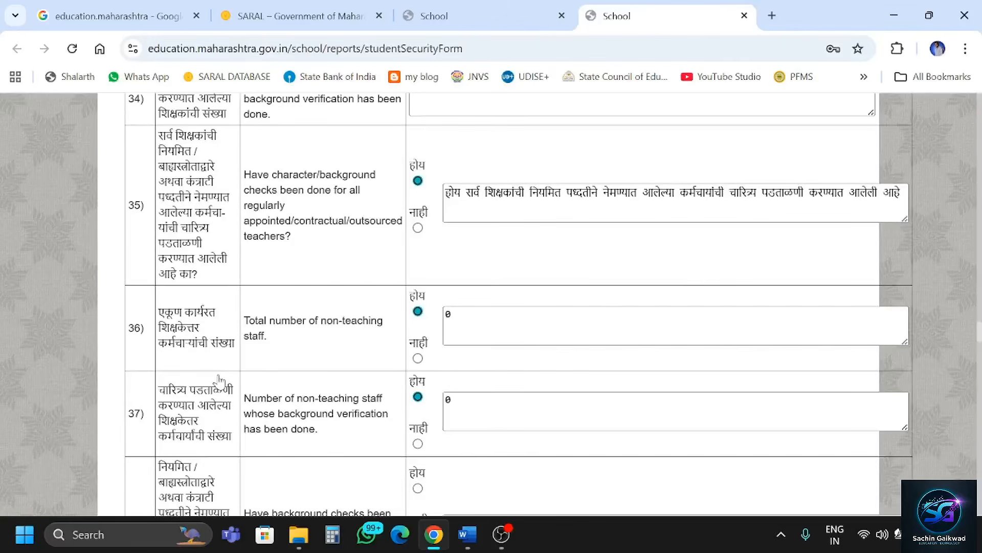
scroll(221, 381, "down", 1)
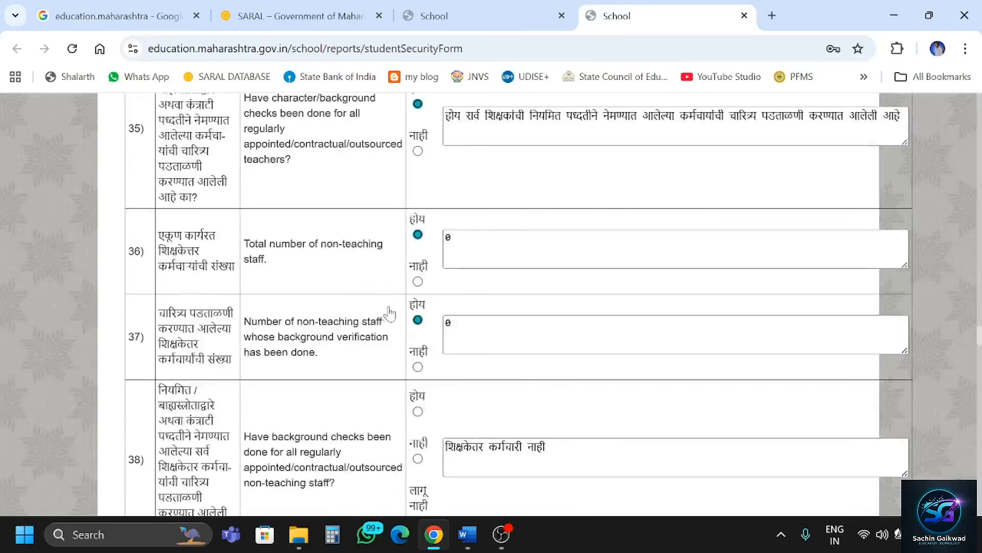
left_click(418, 281)
scroll(204, 327, "down", 2)
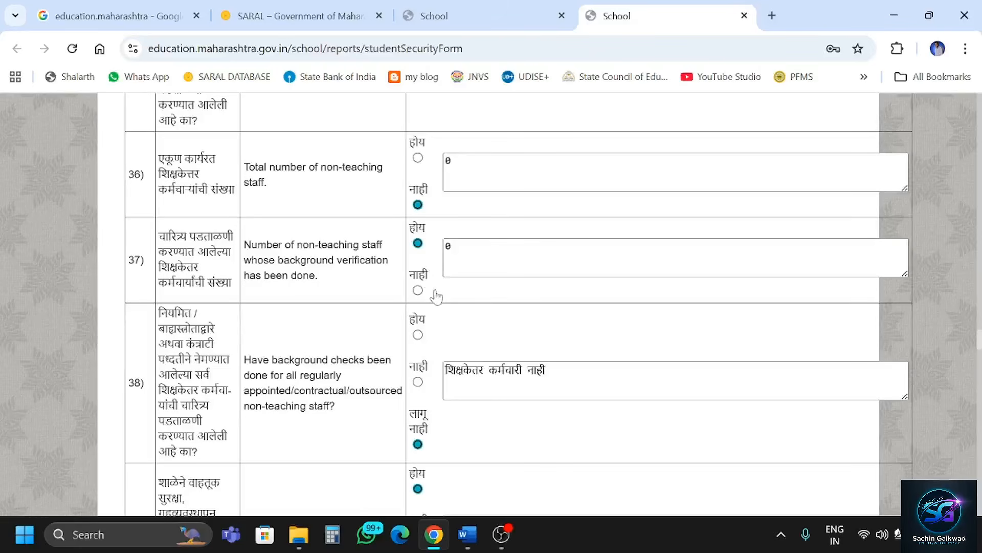
left_click(418, 290)
scroll(338, 317, "down", 3)
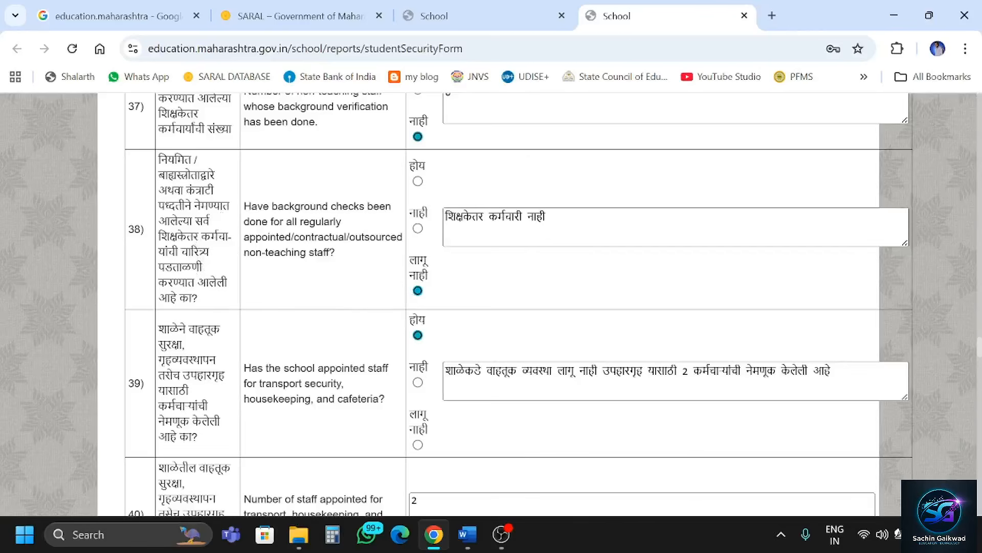
- Read the answers to questions 38 to 41 on non-teaching, transport and cafeteria staff, glancing at the prepared answers in Word
scroll(500, 269, "down", 2)
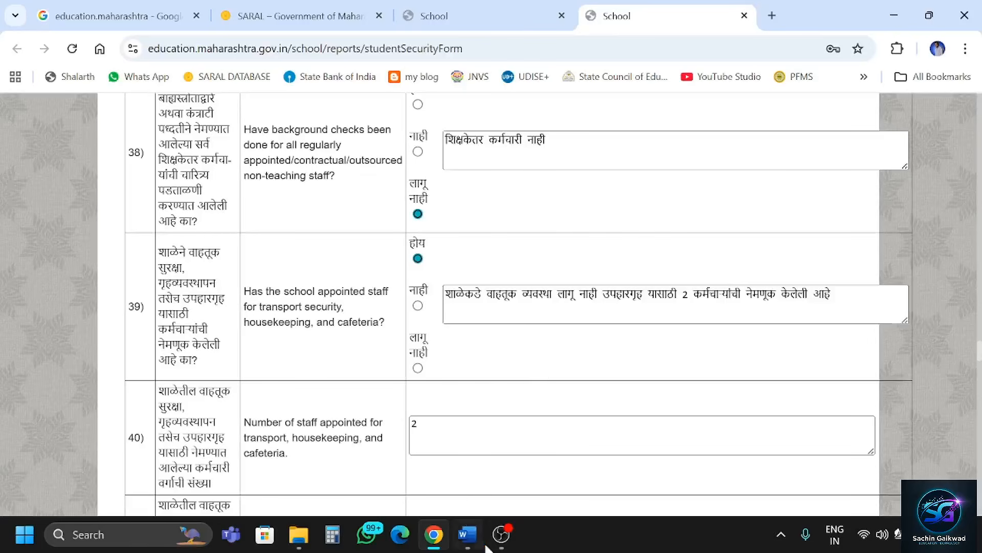
left_click(467, 534)
scroll(484, 307, "down", 10)
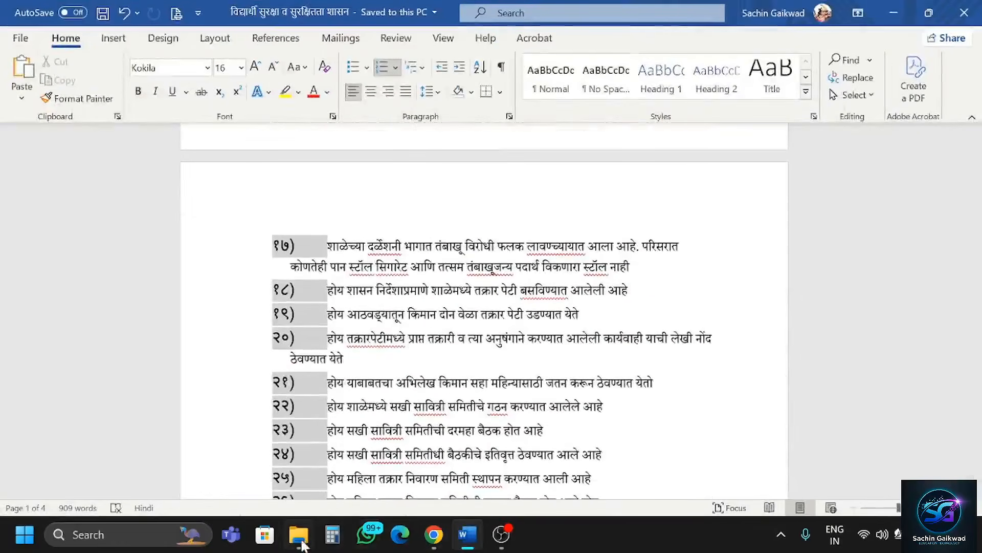
left_click(434, 534)
scroll(392, 363, "down", 3)
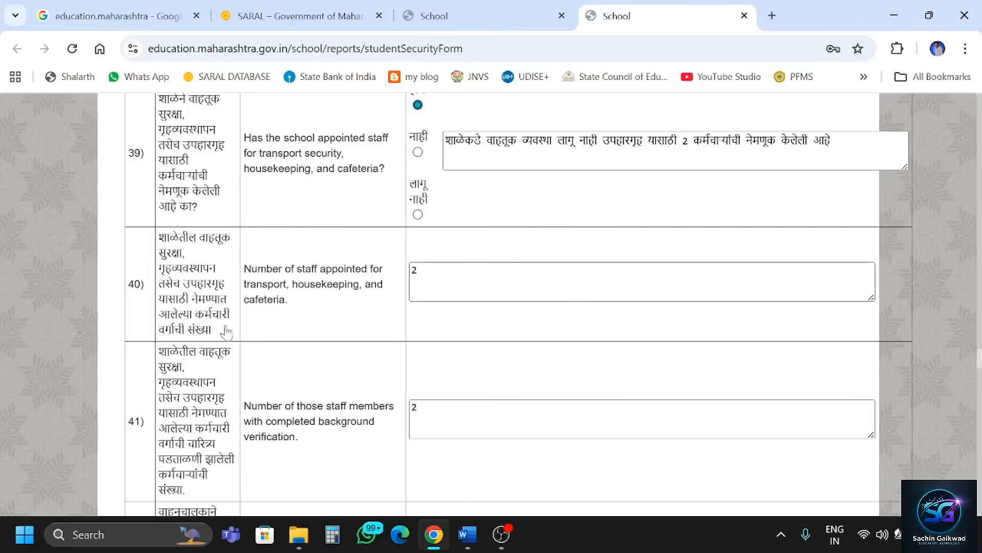
scroll(443, 334, "down", 3)
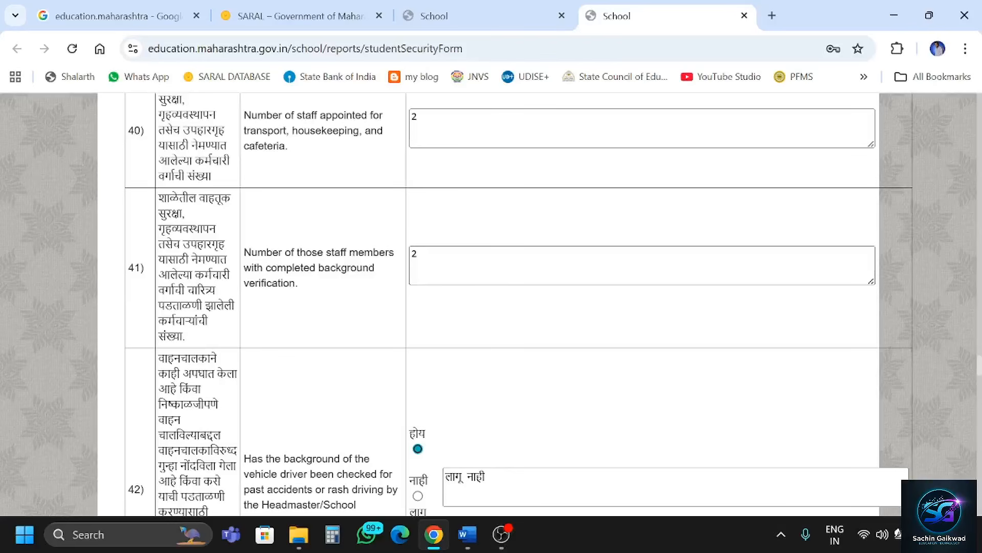
- Read the answers to questions 42 to 47, covering vehicle driver checks, school bus CCTV, female attendants and private vehicles
scroll(289, 304, "down", 3)
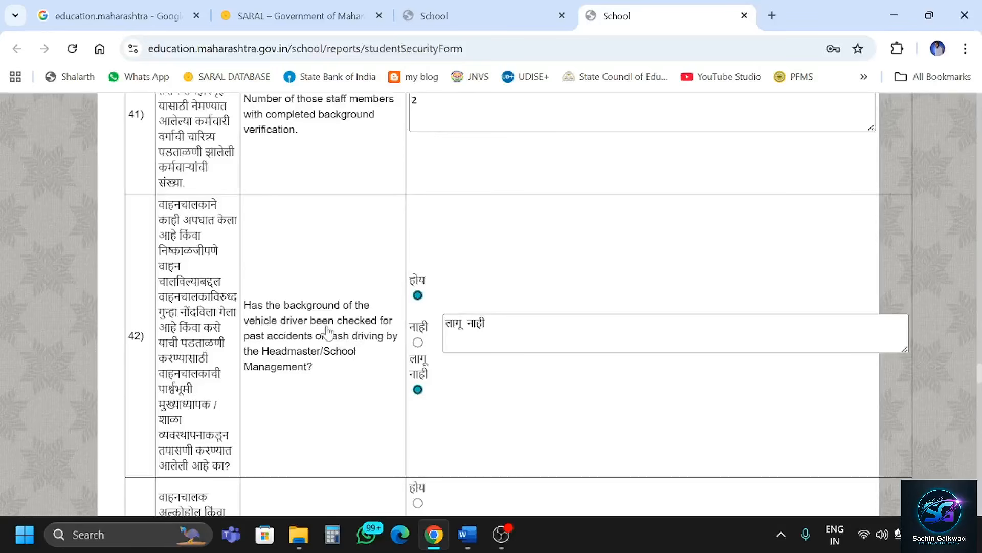
scroll(328, 332, "down", 5)
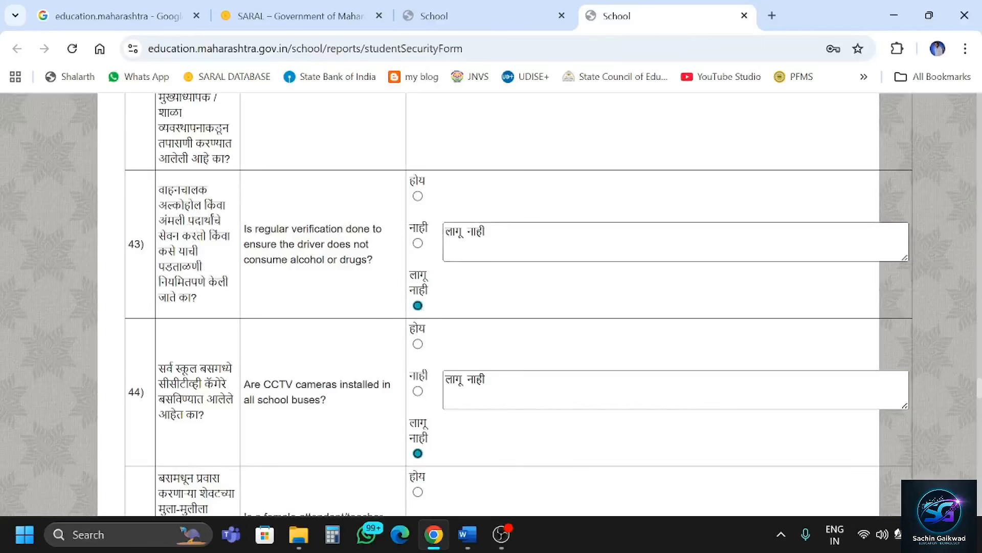
scroll(293, 300, "down", 3)
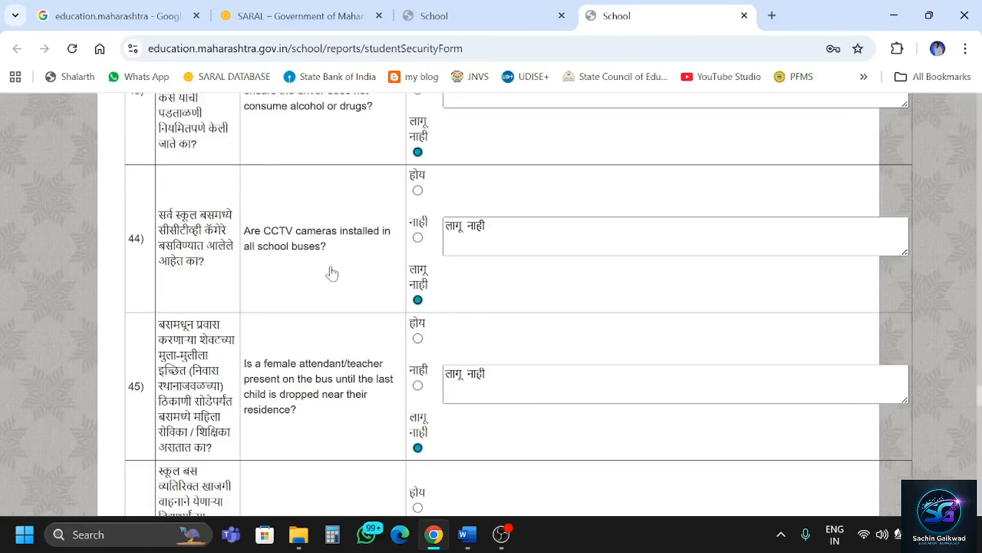
scroll(332, 274, "down", 3)
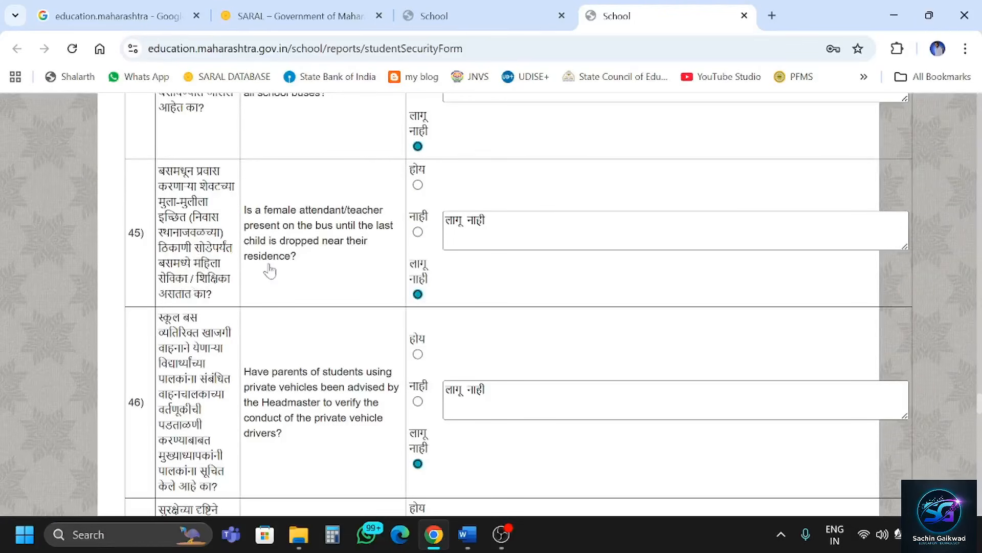
scroll(270, 271, "down", 3)
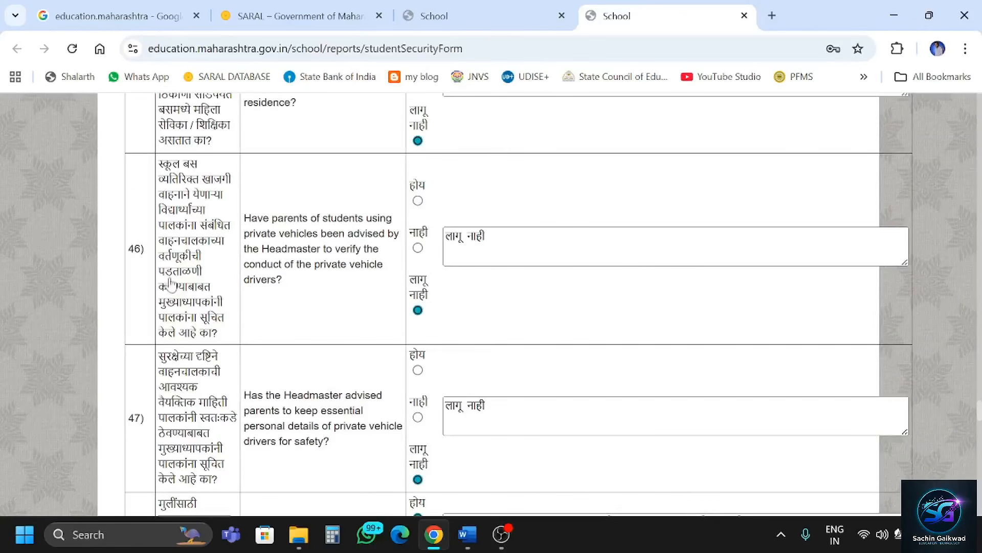
scroll(171, 283, "down", 3)
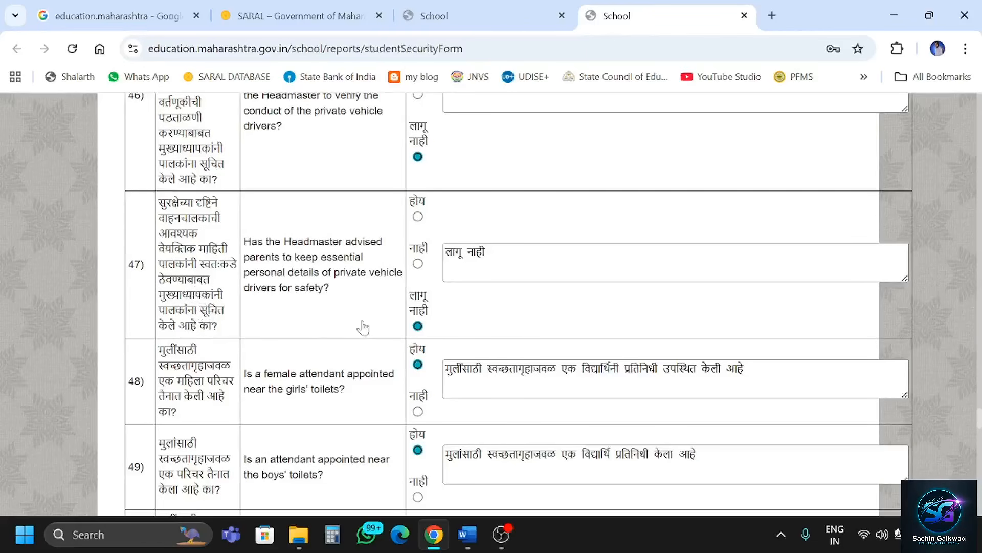
- Read the answers to questions 48 to 51, covering toilet attendants, sanitary napkin machines and the visitor log
scroll(312, 320, "down", 3)
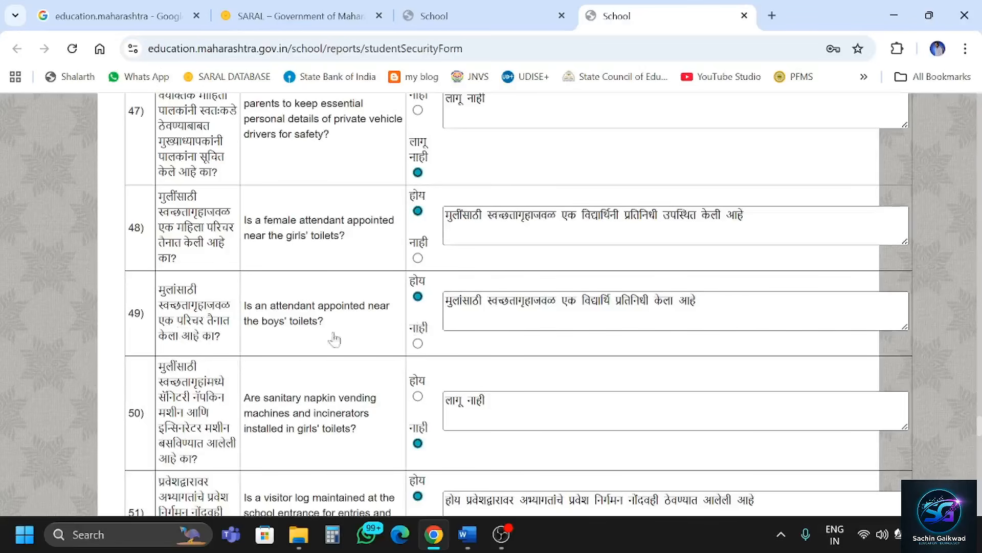
scroll(257, 372, "down", 2)
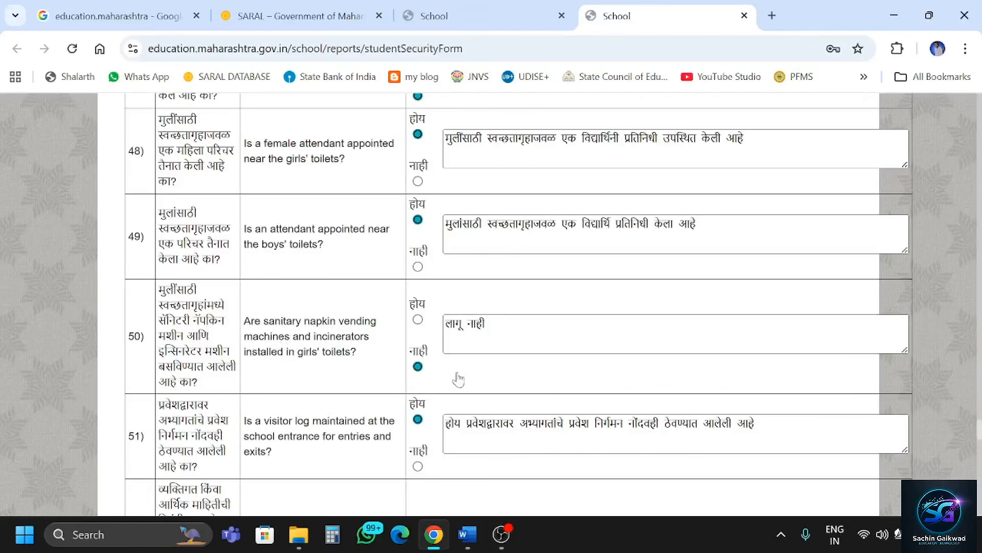
scroll(462, 380, "down", 1)
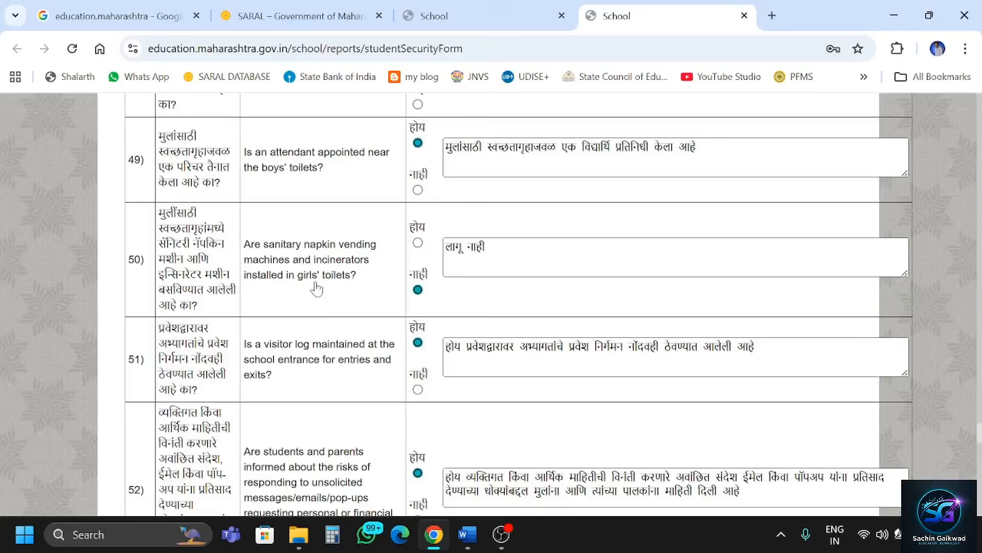
scroll(253, 362, "down", 1)
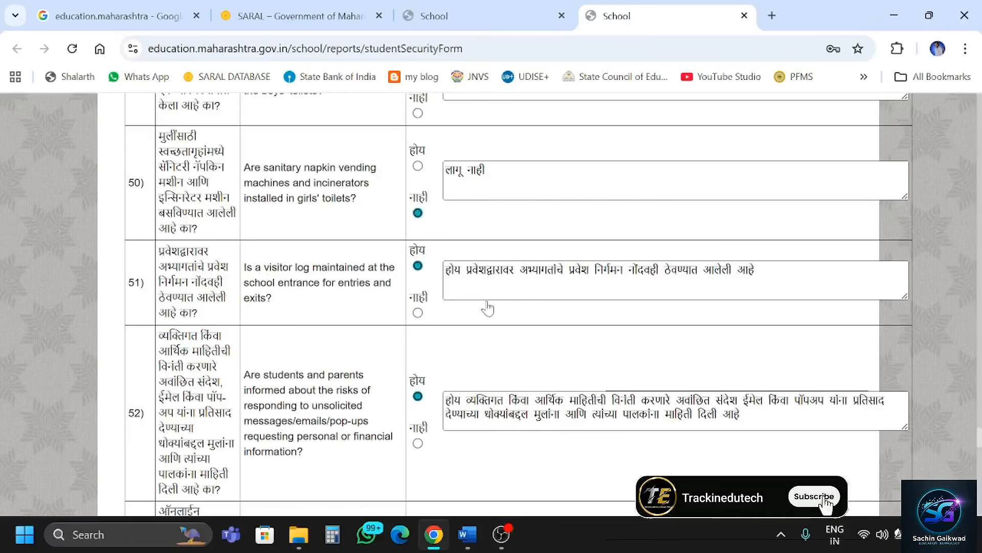
- Read the answers to questions 52 to 55, covering unsolicited messages, phishing awareness, strangers' devices and reporting suspicious online activity
scroll(487, 313, "down", 1)
scroll(487, 314, "down", 3)
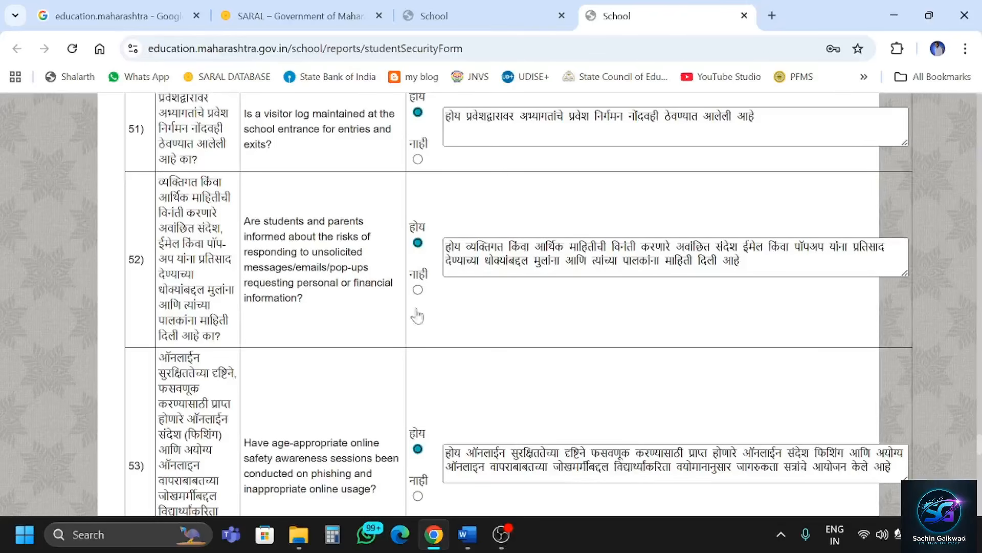
scroll(321, 339, "down", 2)
scroll(321, 339, "down", 1)
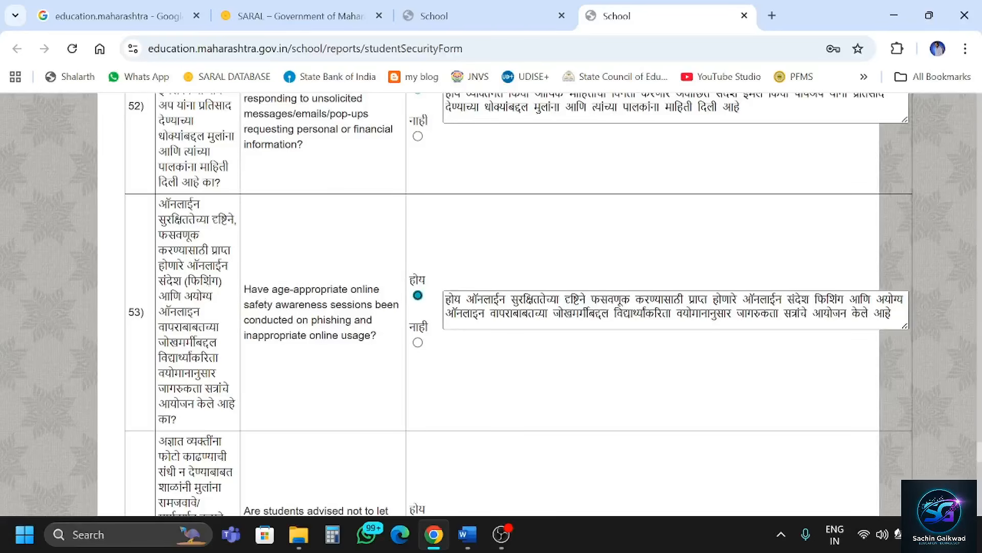
scroll(519, 351, "down", 5)
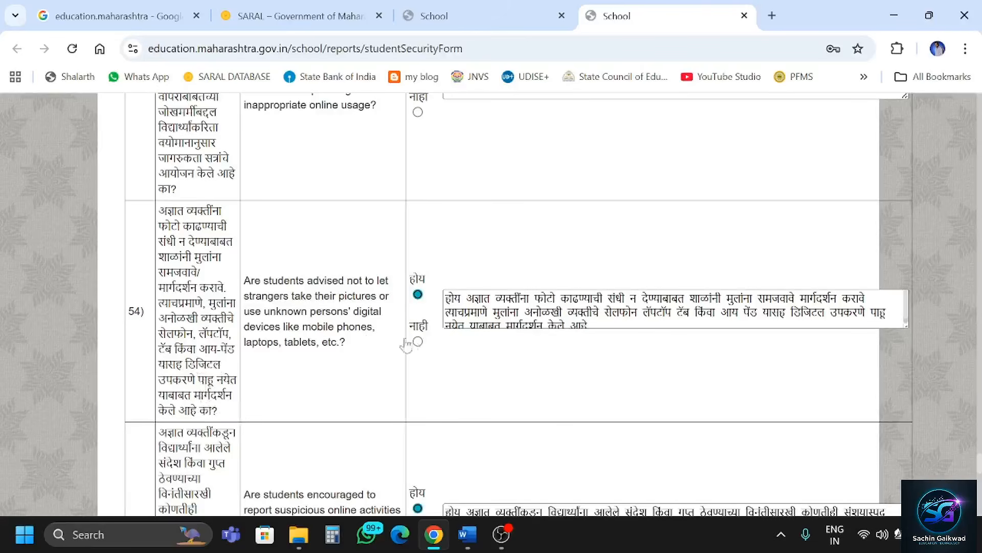
scroll(355, 344, "down", 3)
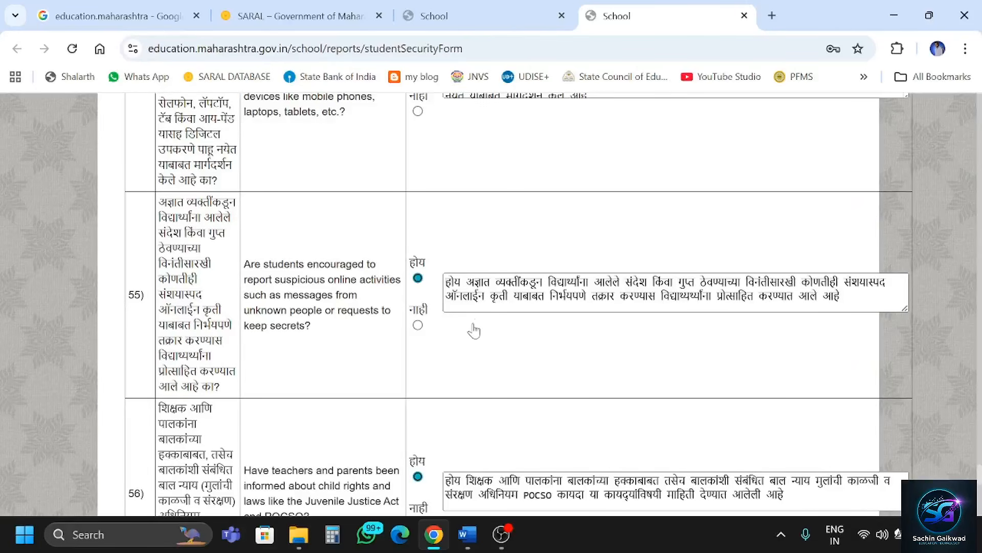
- Read the answers to questions 56 to 60, covering child rights laws, the disaster management plan and the Student Safety Committee
scroll(326, 345, "down", 4)
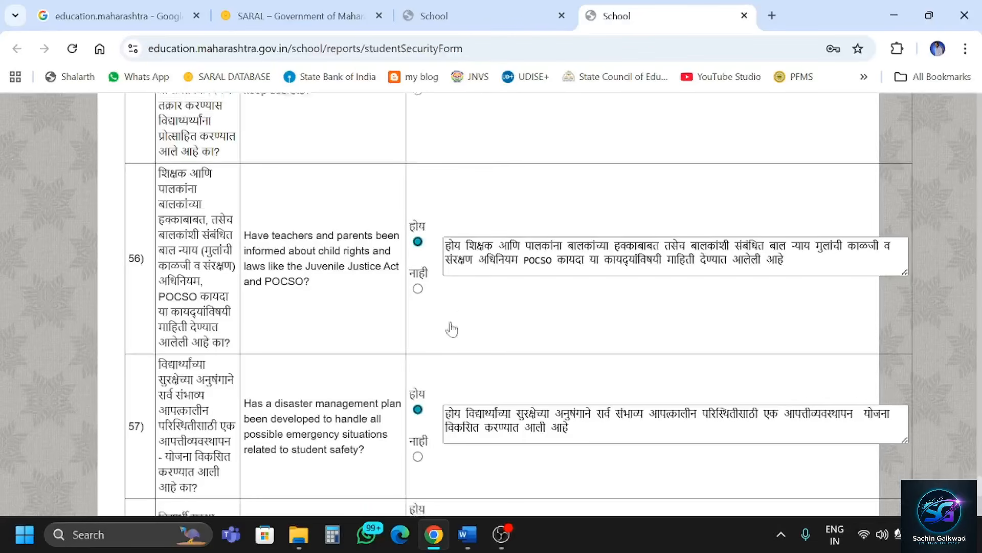
scroll(450, 329, "down", 3)
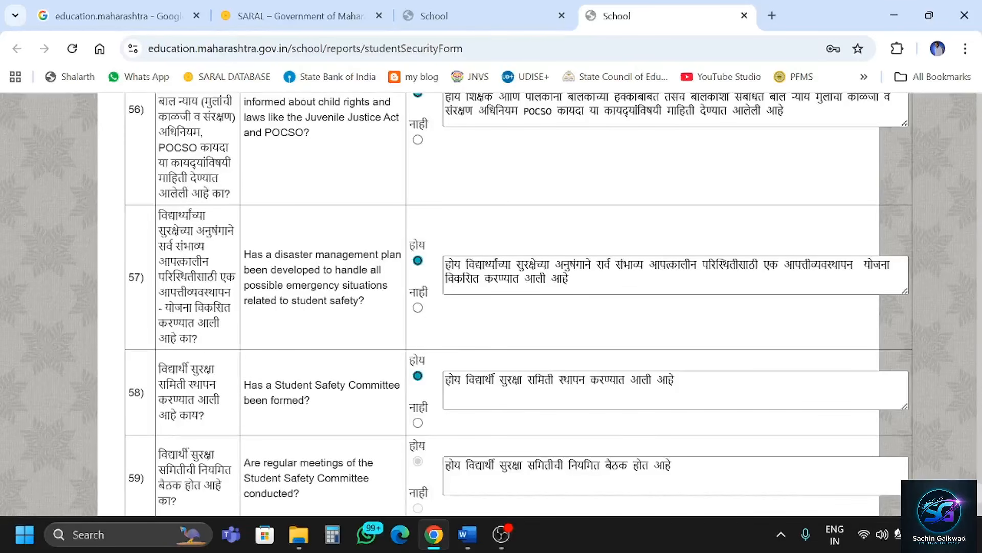
scroll(302, 379, "down", 3)
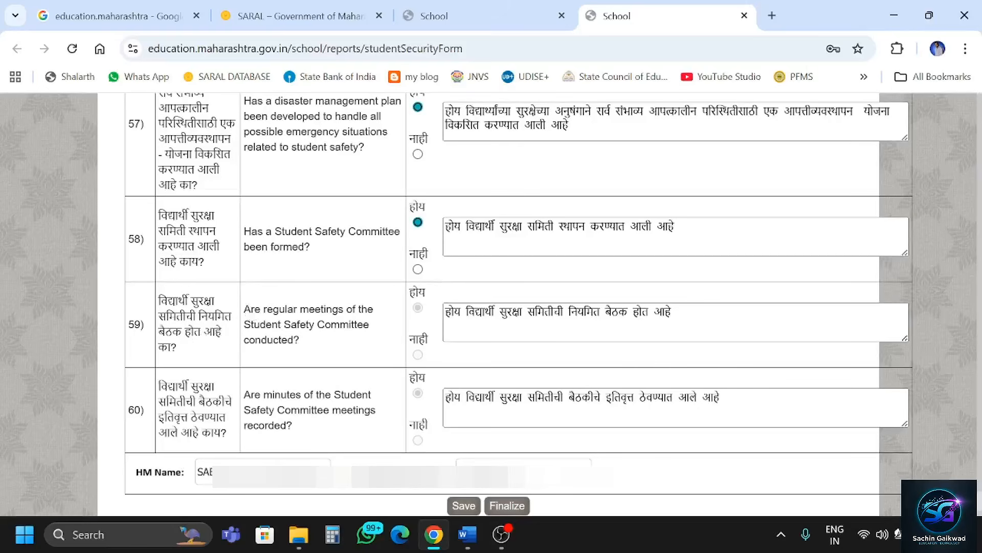
scroll(271, 352, "down", 1)
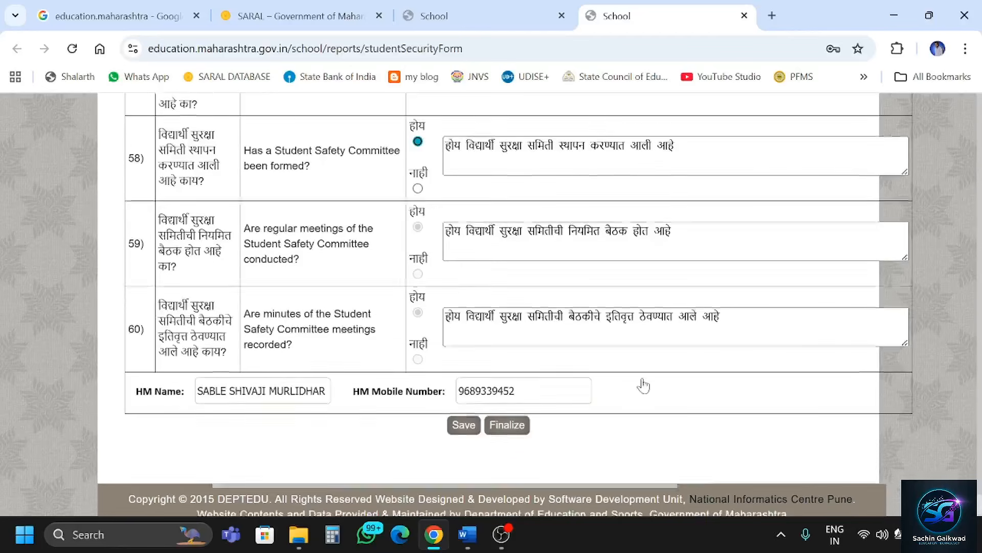
- Save the student safety form and return to it from the confirmation page
scroll(643, 383, "down", 1)
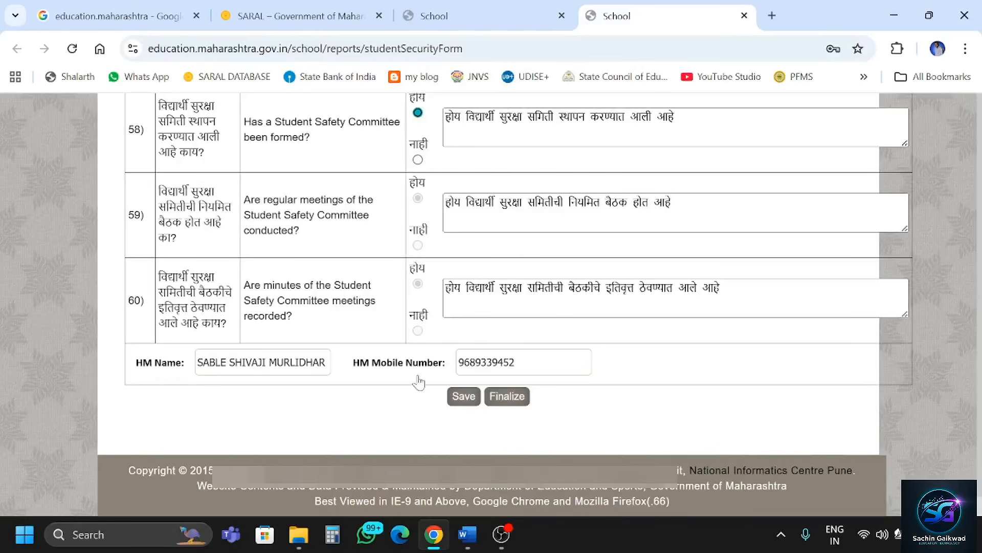
left_click(456, 397)
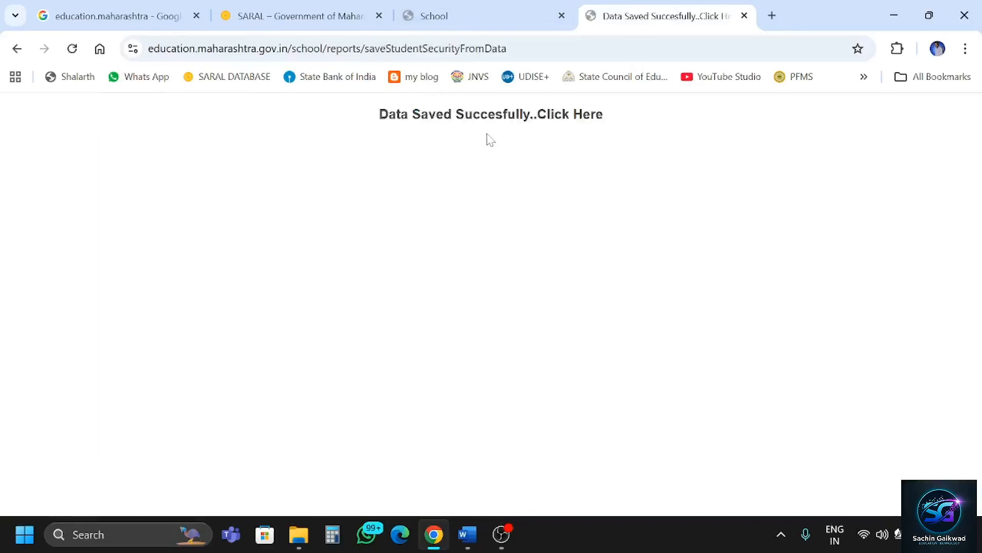
left_click(571, 120)
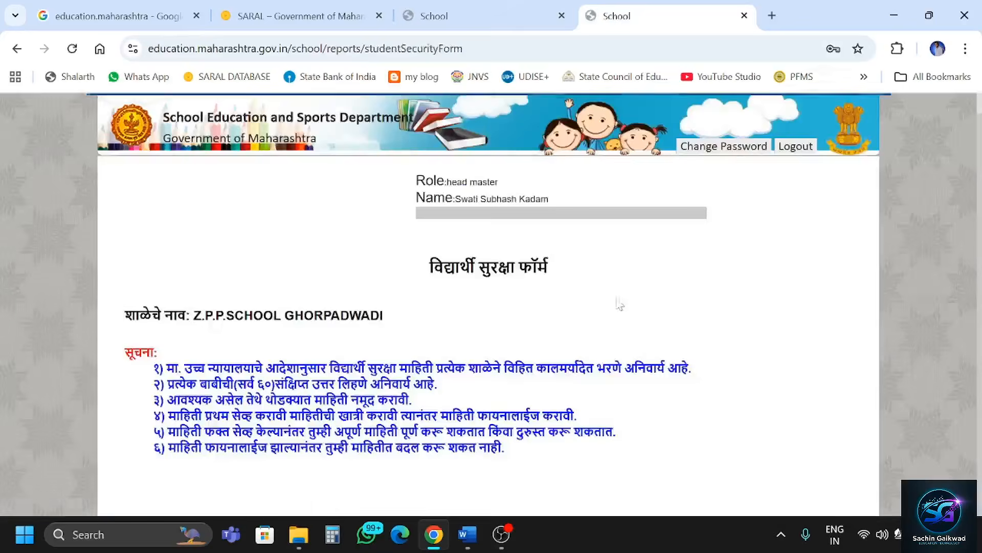
- Look through the saved form down to its end and try to finalize it
scroll(620, 304, "down", 5)
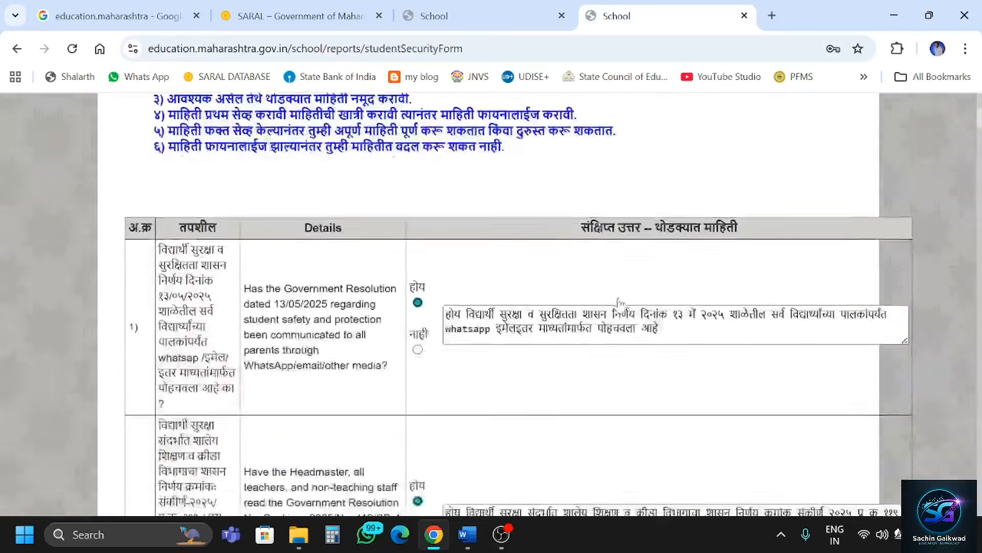
scroll(620, 303, "up", 3)
scroll(486, 269, "down", 20)
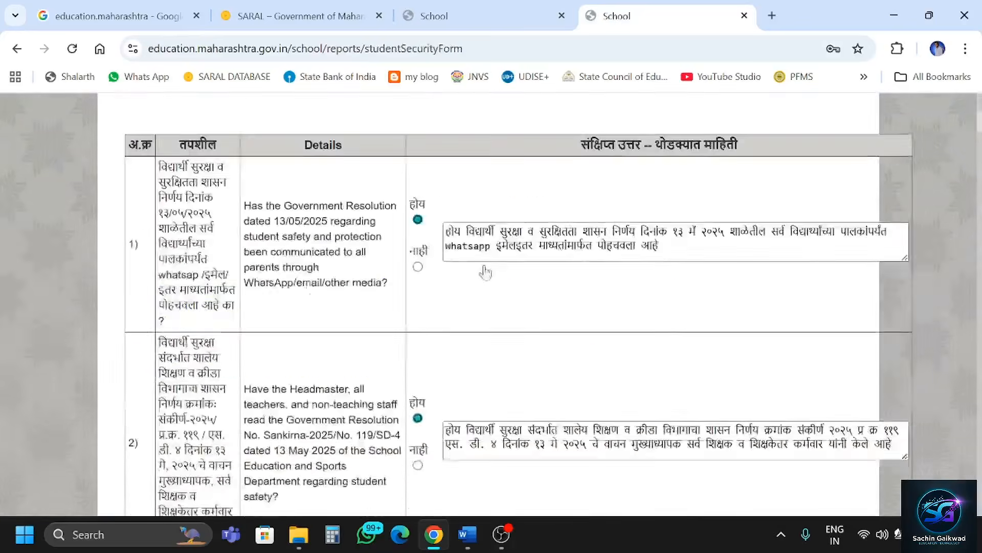
scroll(489, 265, "down", 20)
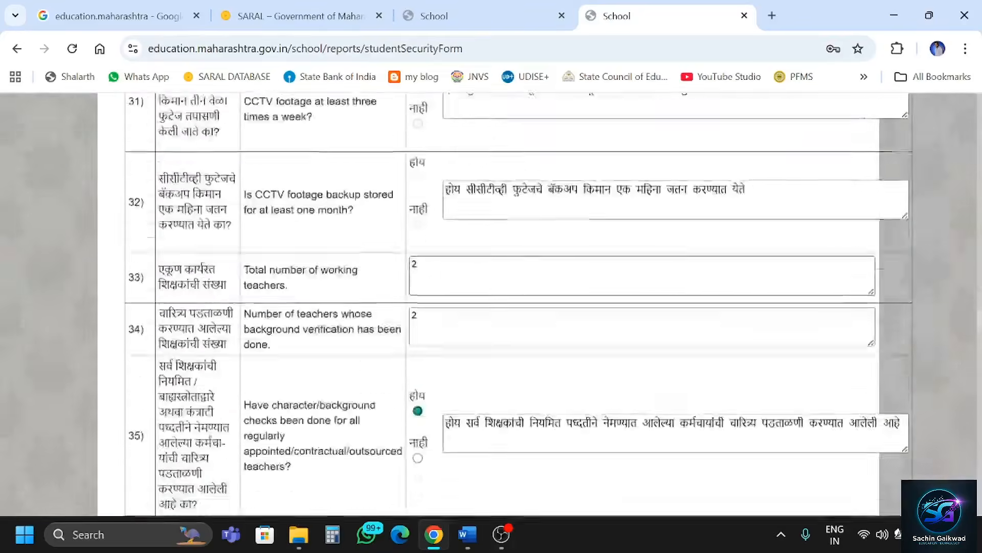
scroll(492, 247, "down", 8)
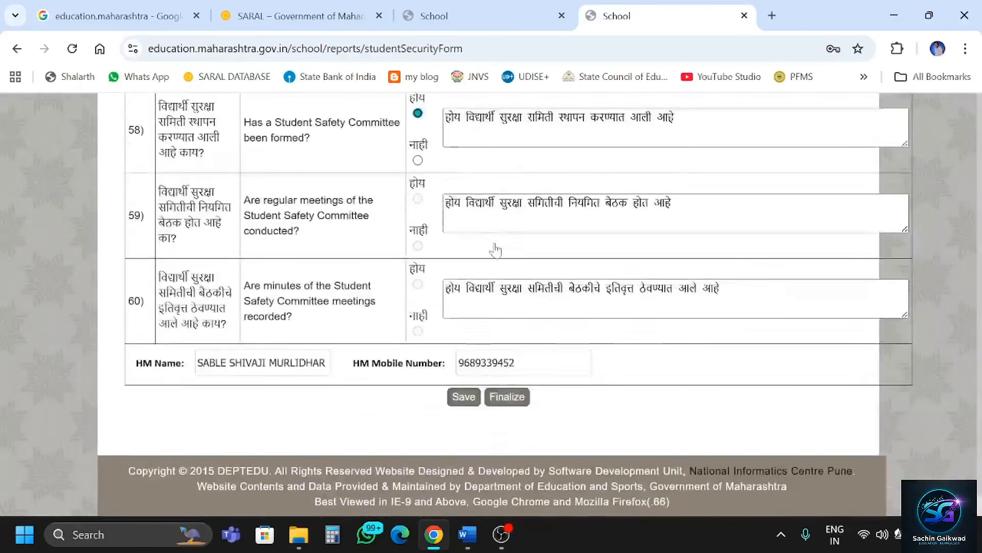
left_click(519, 401)
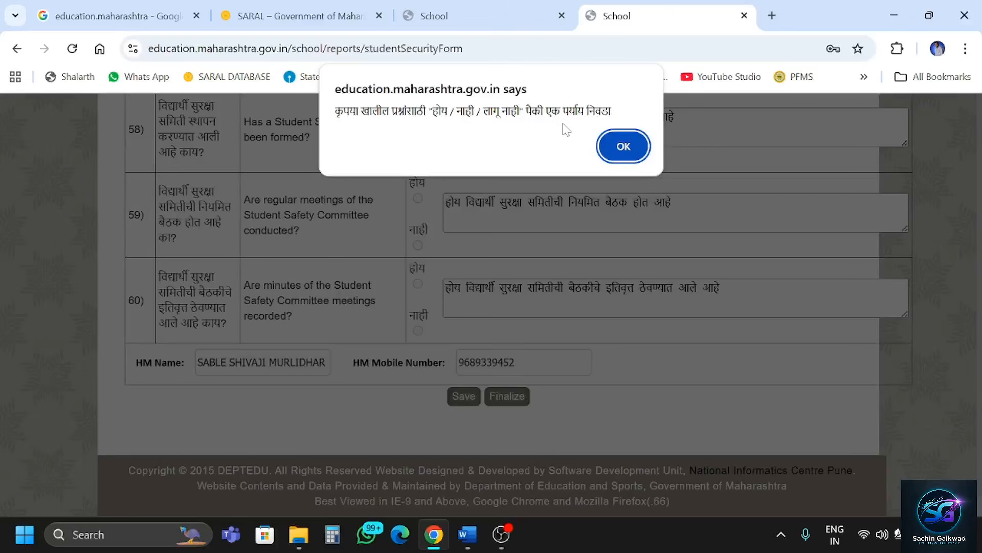
left_click(623, 146)
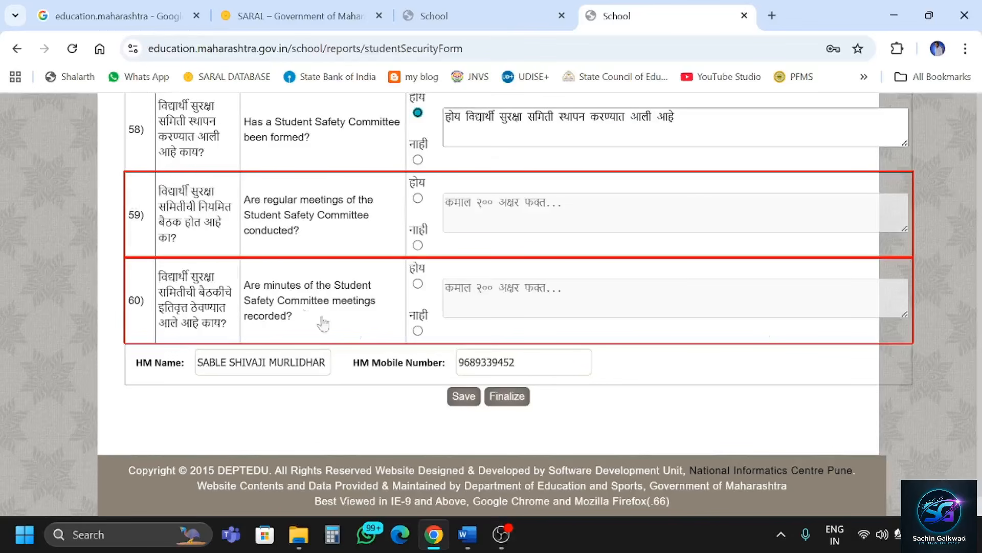
- Set the choice to होय for questions 59 and 60 on Student Safety Committee meetings and their minutes
left_click(418, 198)
left_click(418, 284)
- Save all pages of the form in portrait layout as a PDF named School in the Downloads folder
scroll(565, 406, "up", 20)
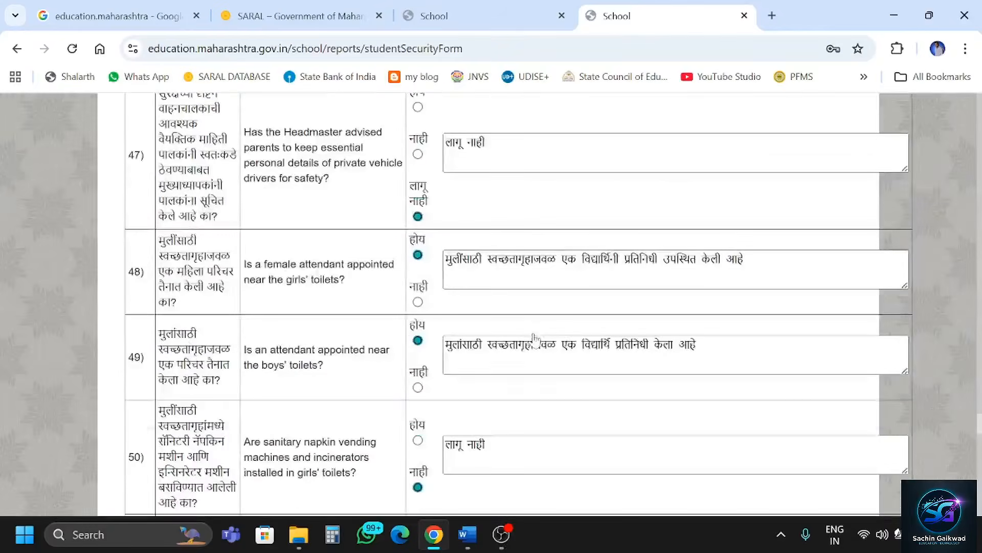
key("ctrl+p")
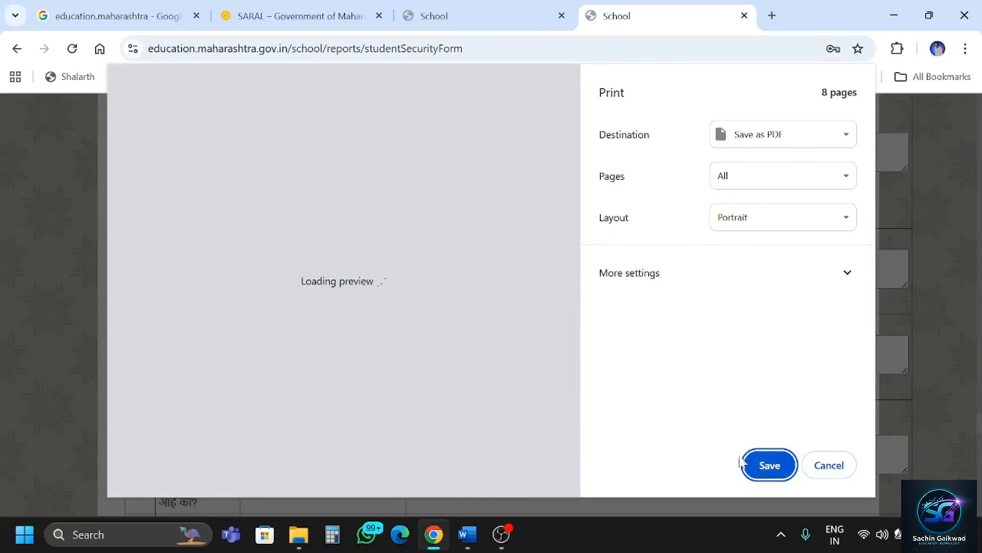
left_click(762, 465)
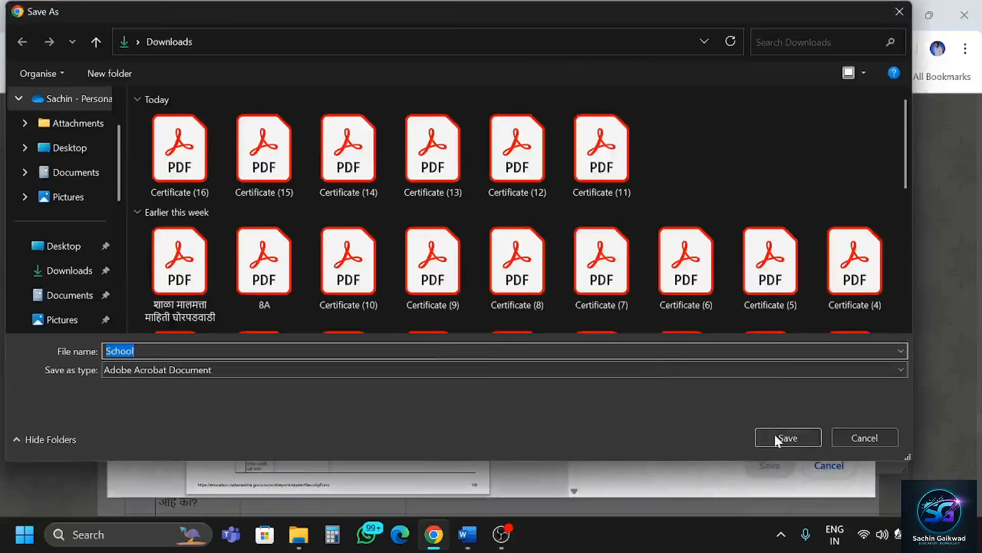
left_click(776, 438)
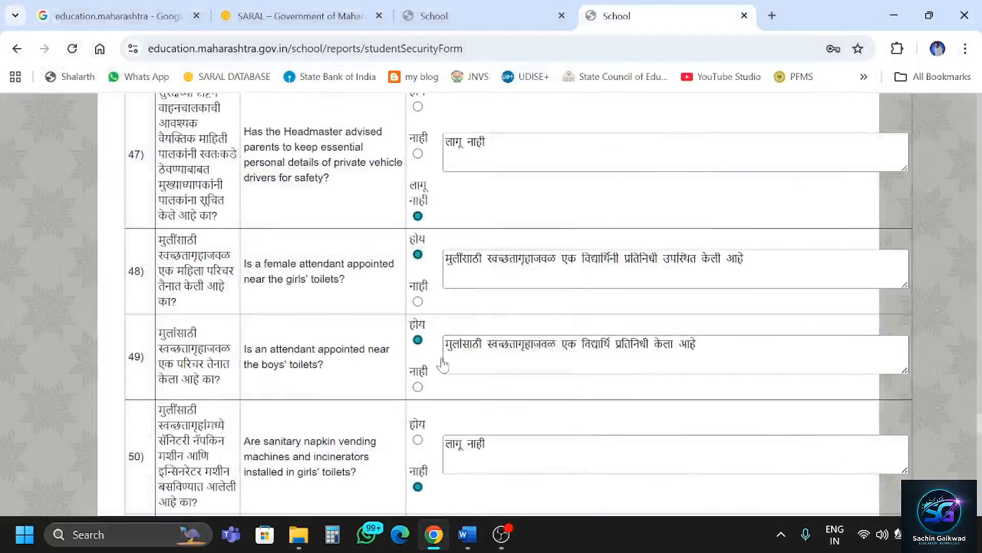
- Review the student safety form from its final questions back up to the title and instructions, minimizing the exported PDF that covers it
scroll(443, 365, "down", 20)
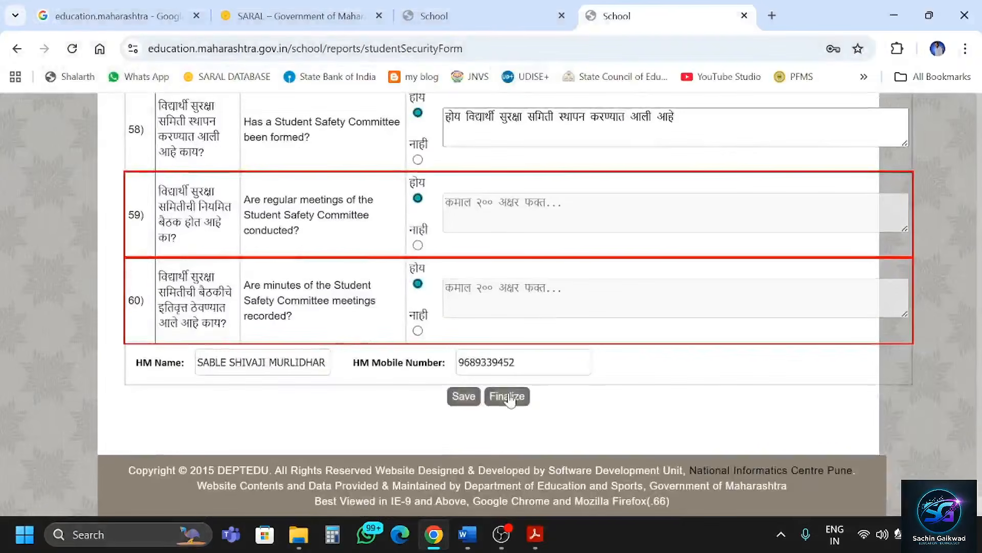
scroll(141, 296, "up", 10)
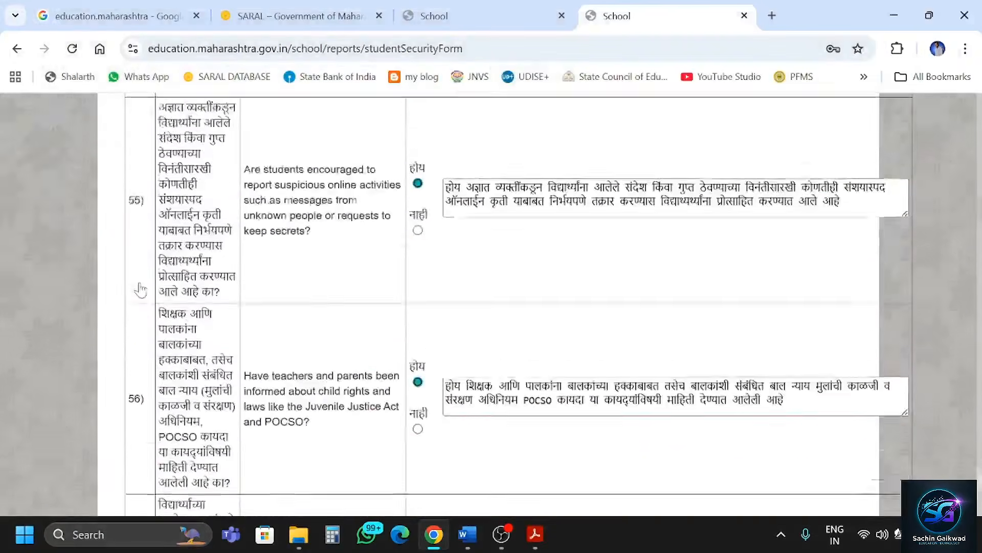
scroll(141, 289, "up", 10)
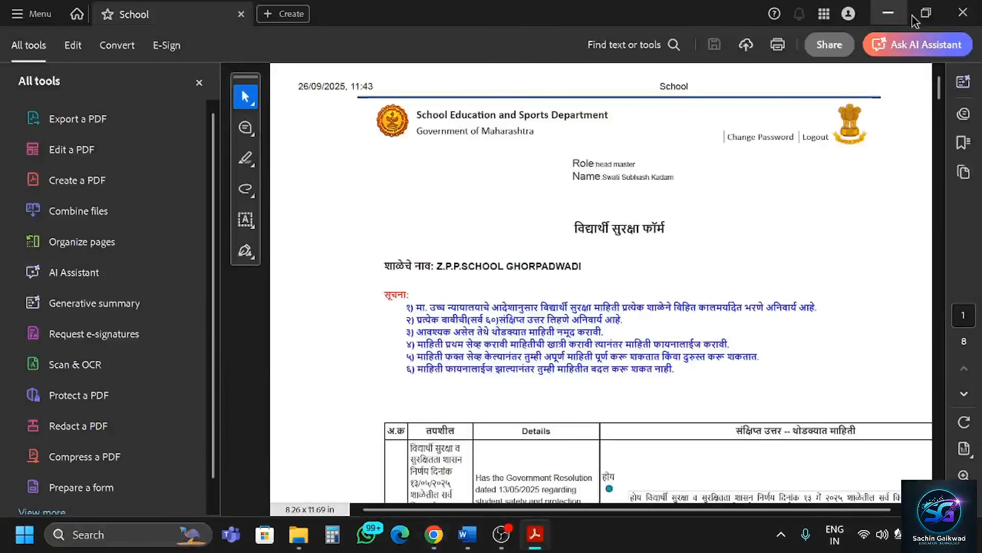
left_click(900, 12)
scroll(452, 313, "up", 10)
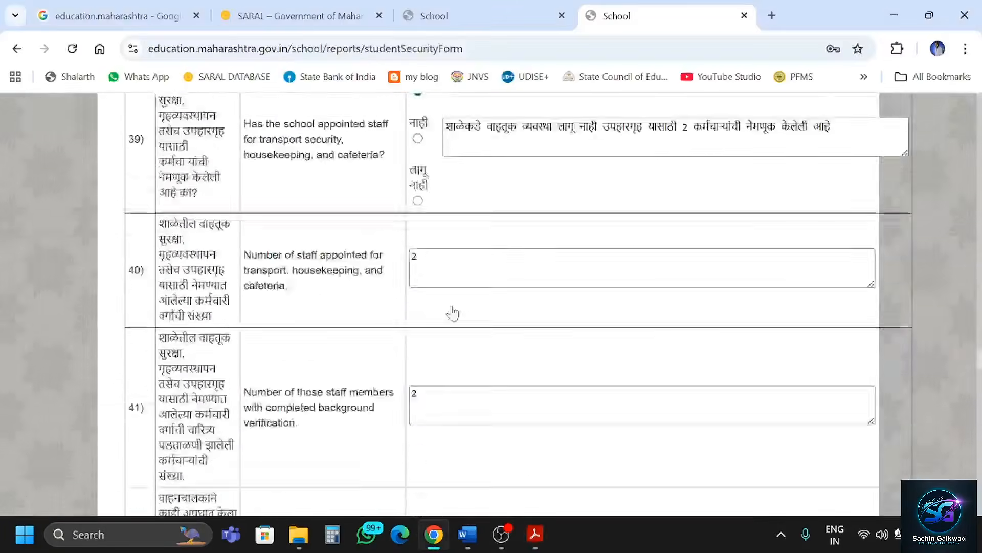
scroll(453, 313, "up", 20)
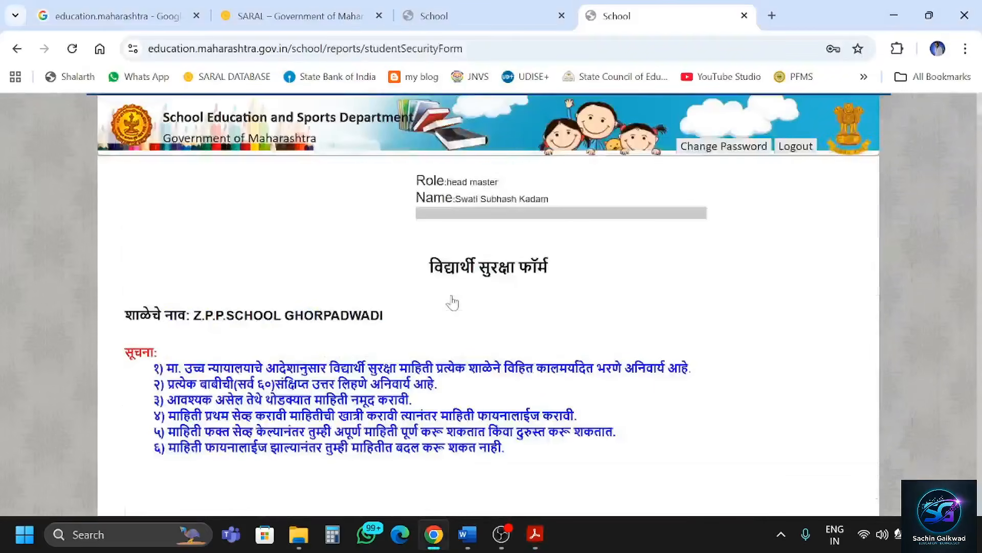
triple_click(521, 285)
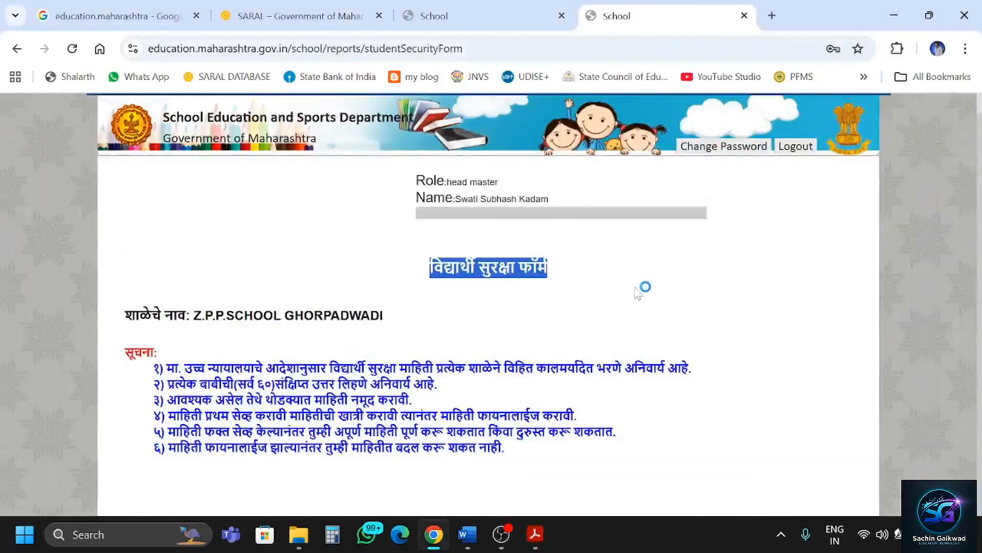
scroll(637, 292, "down", 5)
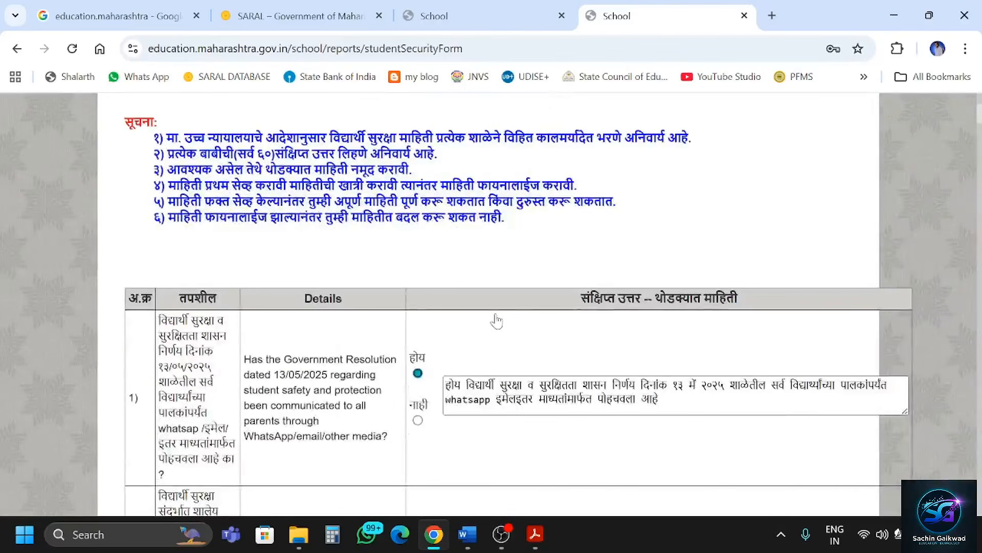